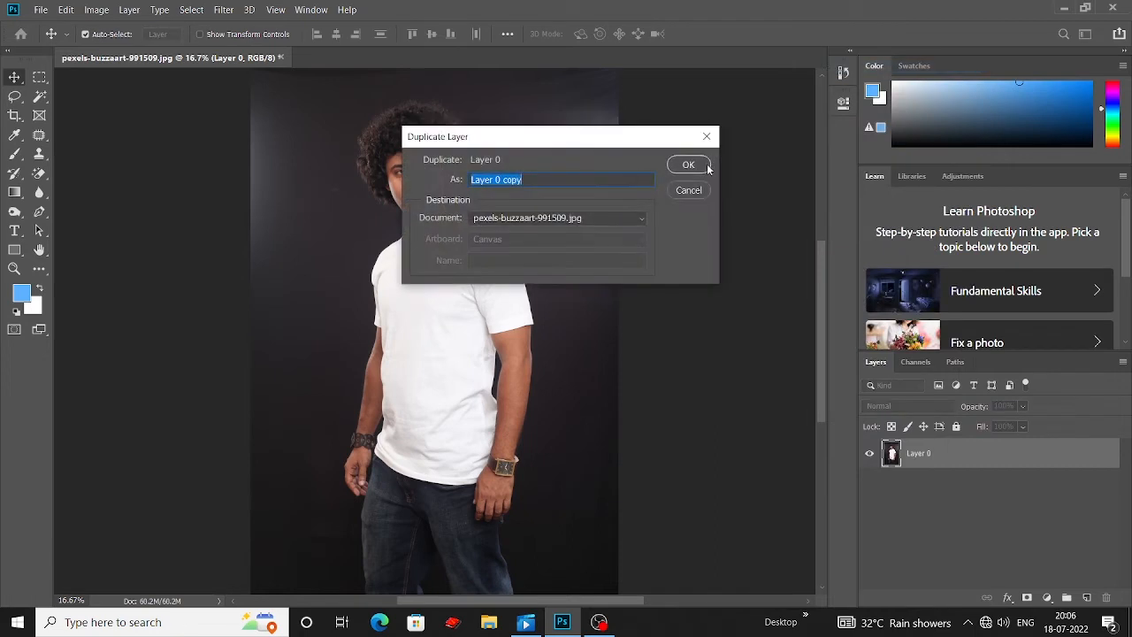
Duplicate Layer 0 as Layer 0 copy and select the man's white T-shirt with the Quick Selection tool.
click(684, 166)
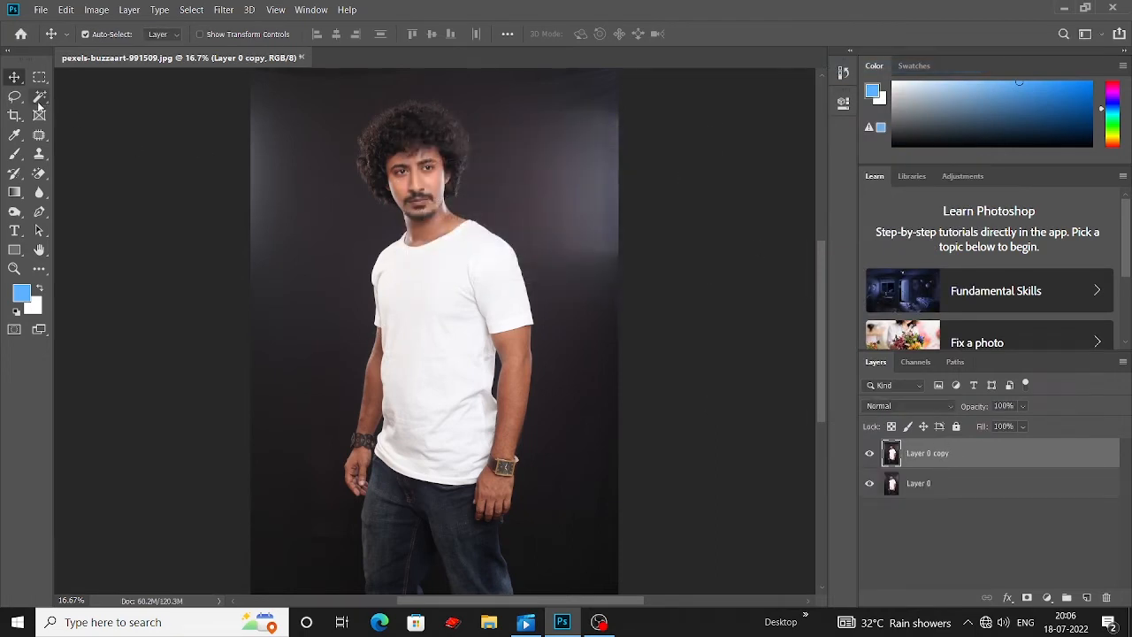
mouse_move(39, 97)
mouse_down()
mouse_move(39, 106)
mouse_move(112, 115)
mouse_move(109, 100)
mouse_up()
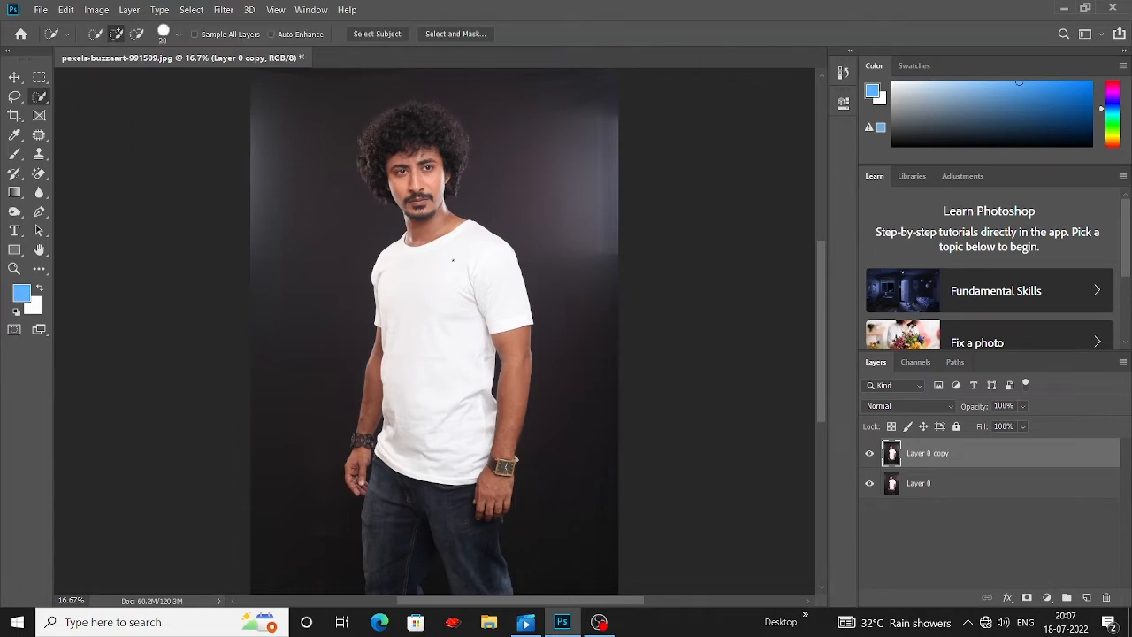
drag(392, 255, 416, 277)
scroll(416, 371, up, 2)
scroll(417, 371, up, 2)
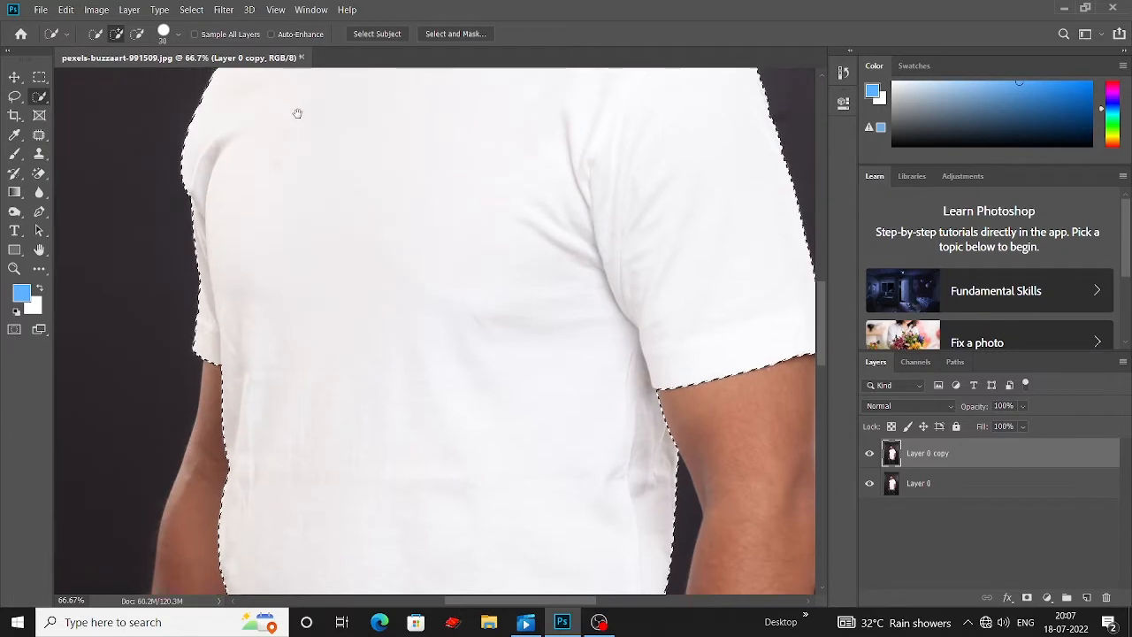
Refine the T-shirt selection along the neckline using a Quick Selection brush size of 10.
drag(298, 111, 470, 475)
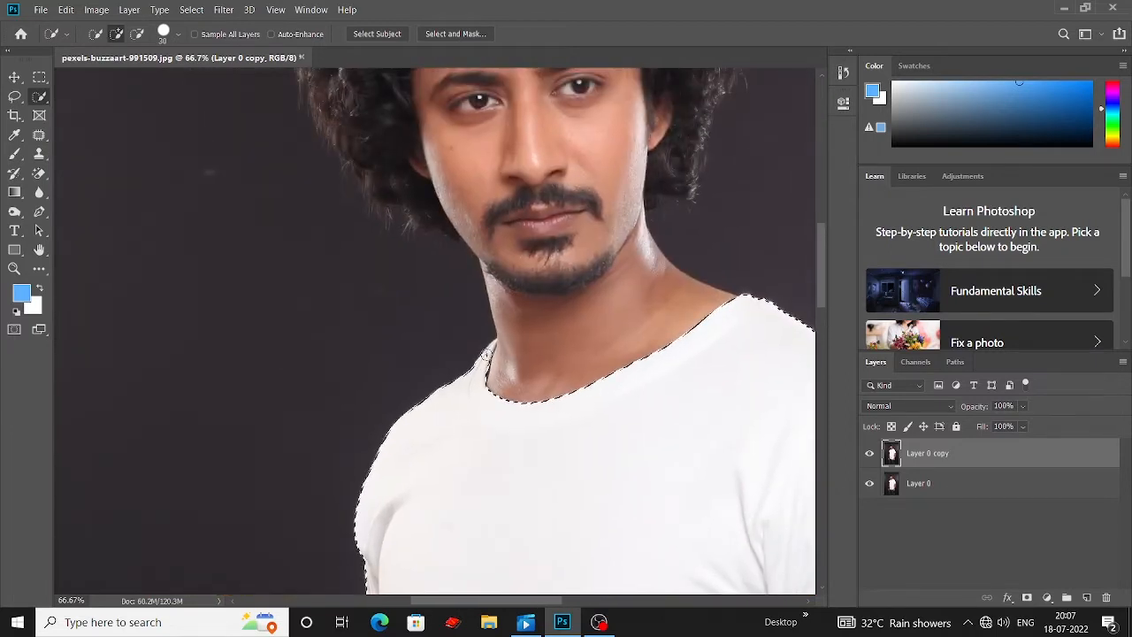
key(bracketleft)
key(bracketleft)
key(bracketleft)
click(486, 352)
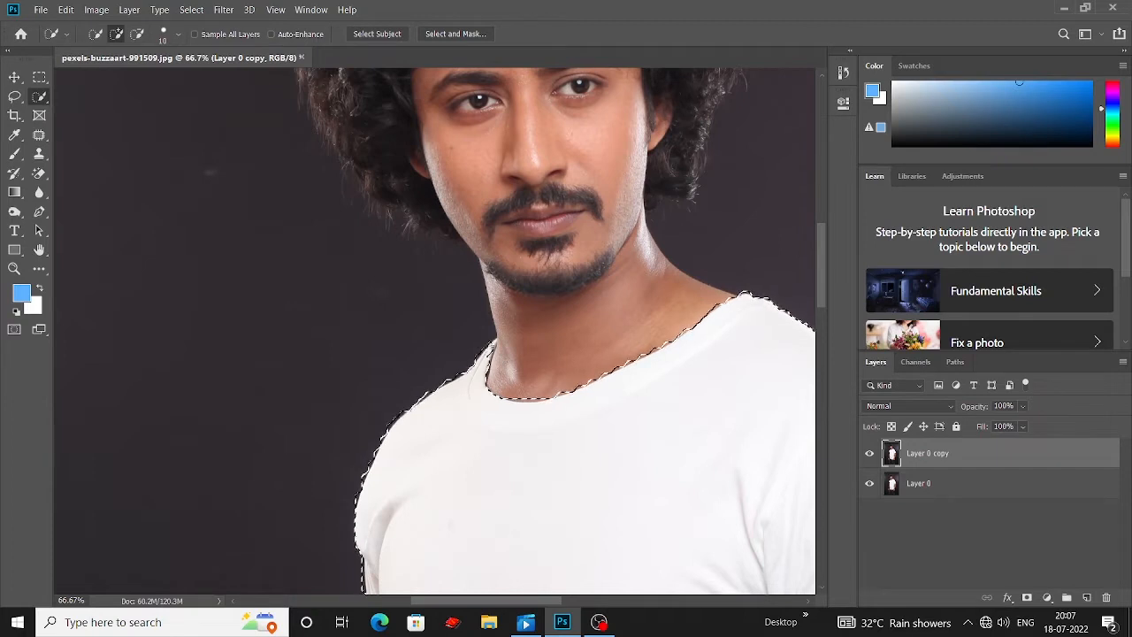
scroll(510, 446, down, 1)
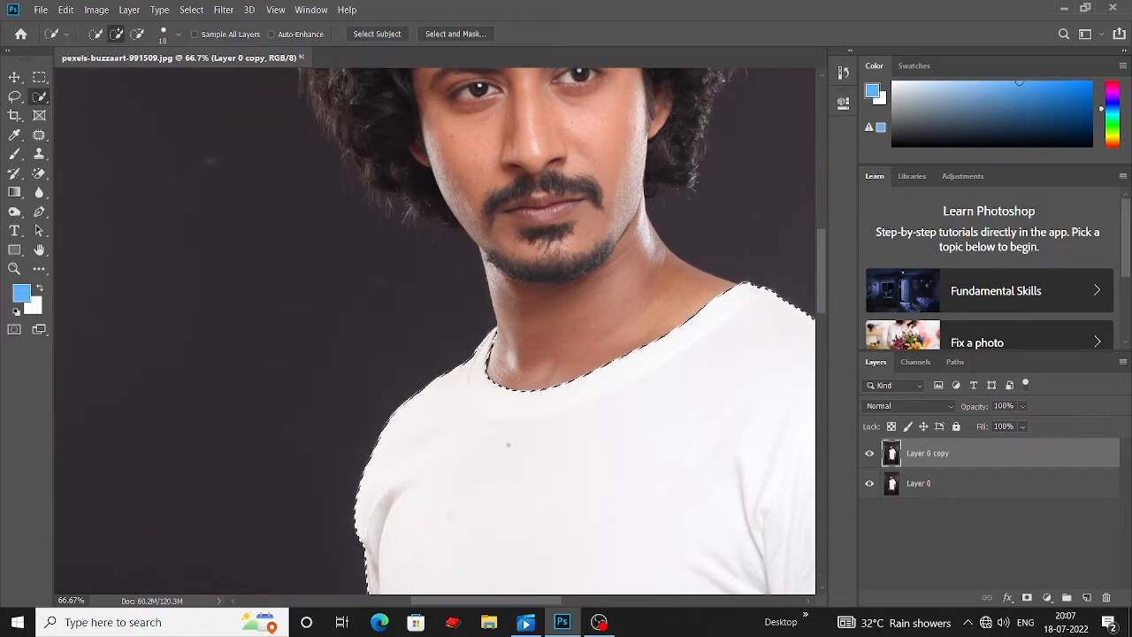
key(ctrl+minus)
key(ctrl+minus)
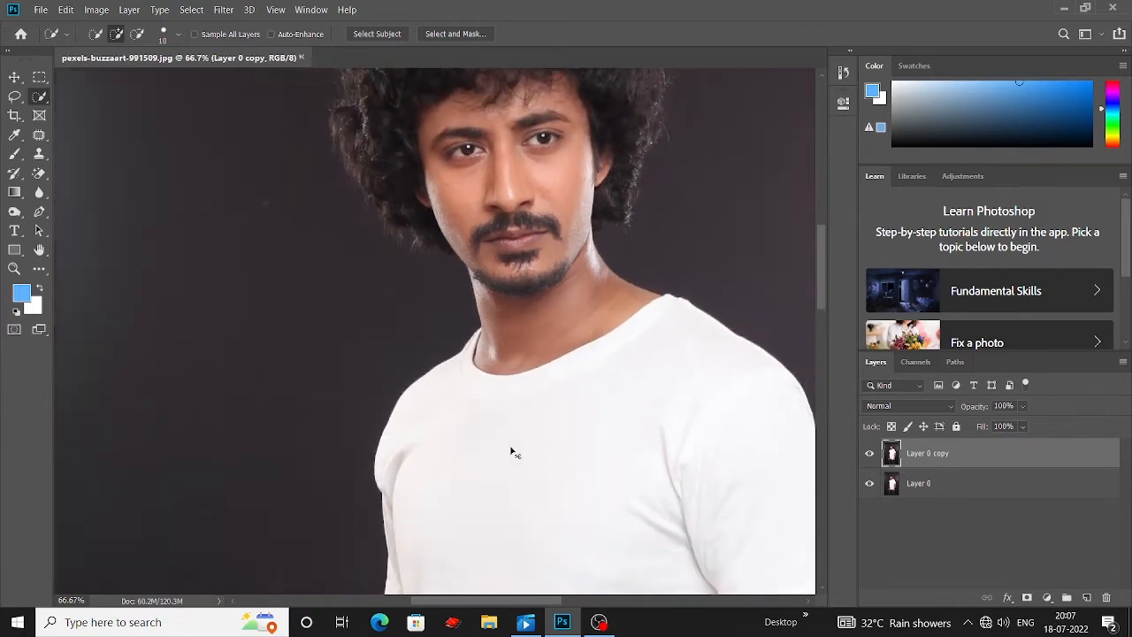
key(ctrl+minus)
key(ctrl+minus)
key(ctrl+minus)
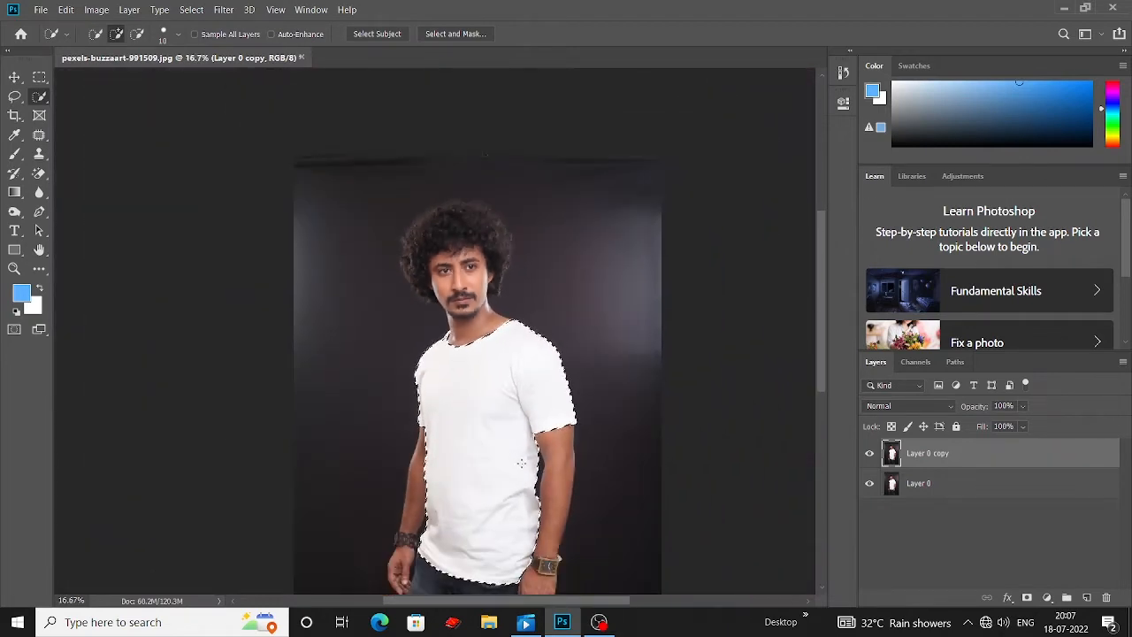
key(ctrl+plus)
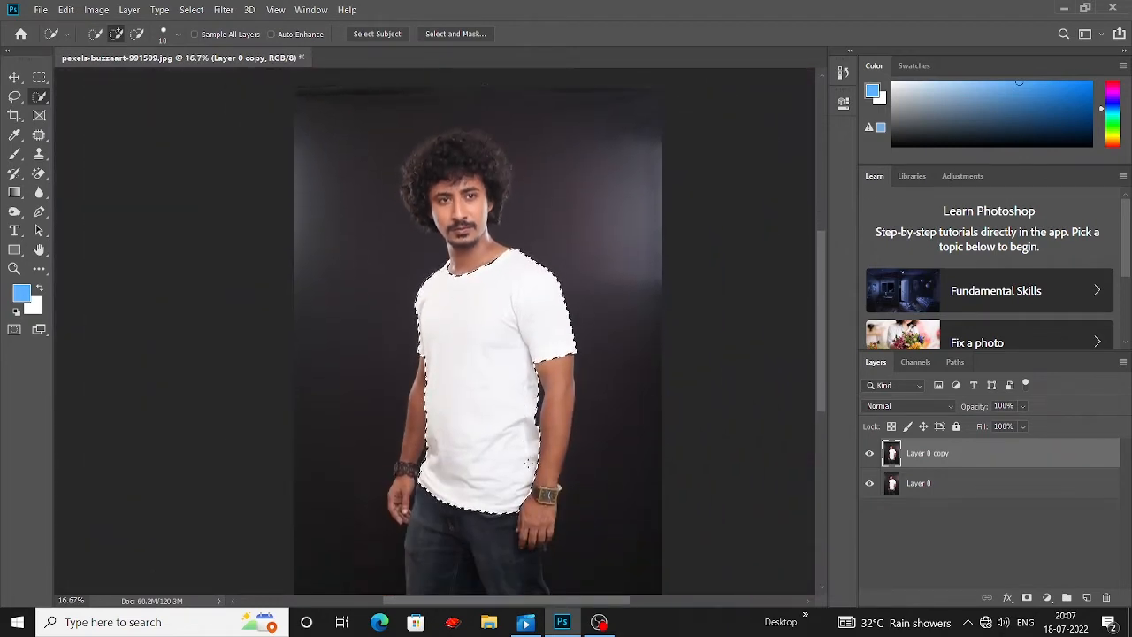
Set the foreground colour to pure red, ff0000.
click(23, 295)
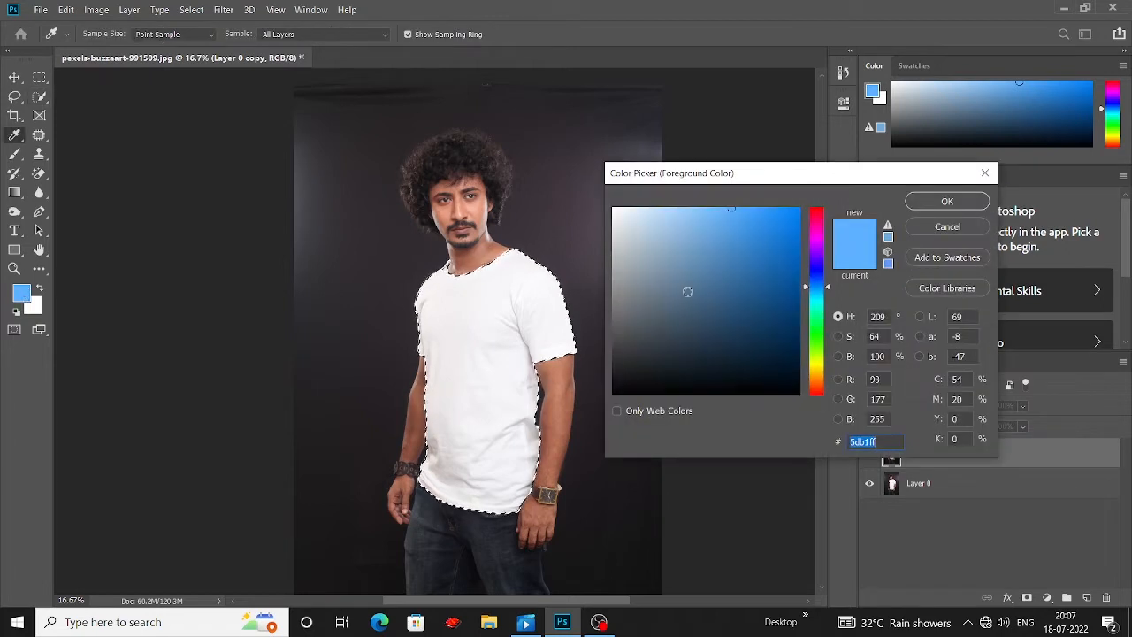
click(826, 210)
click(798, 208)
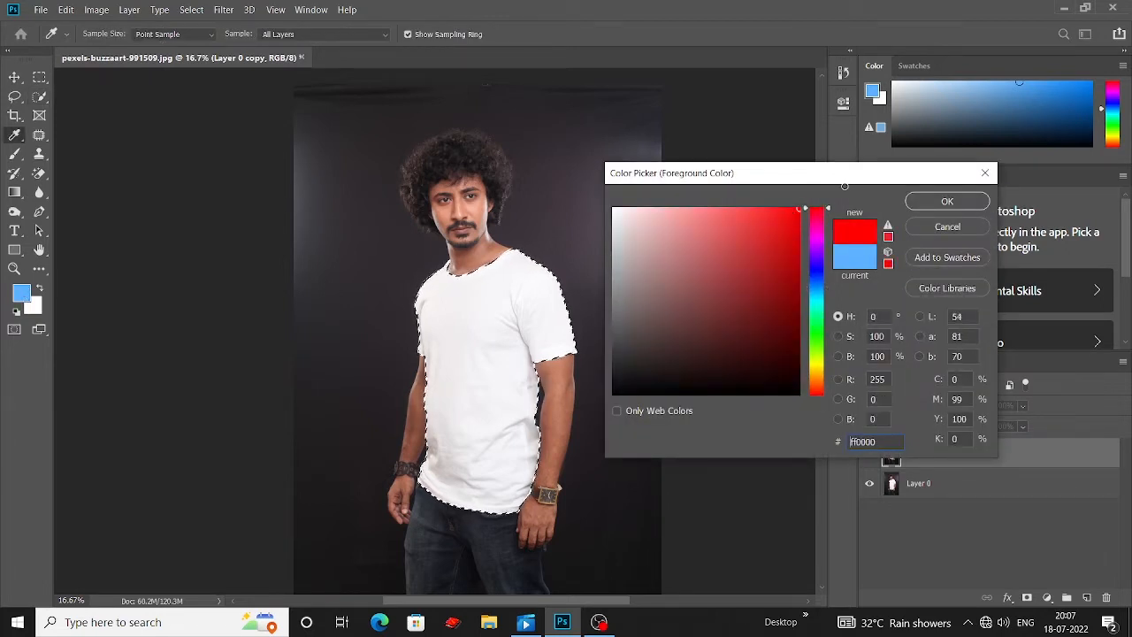
click(939, 202)
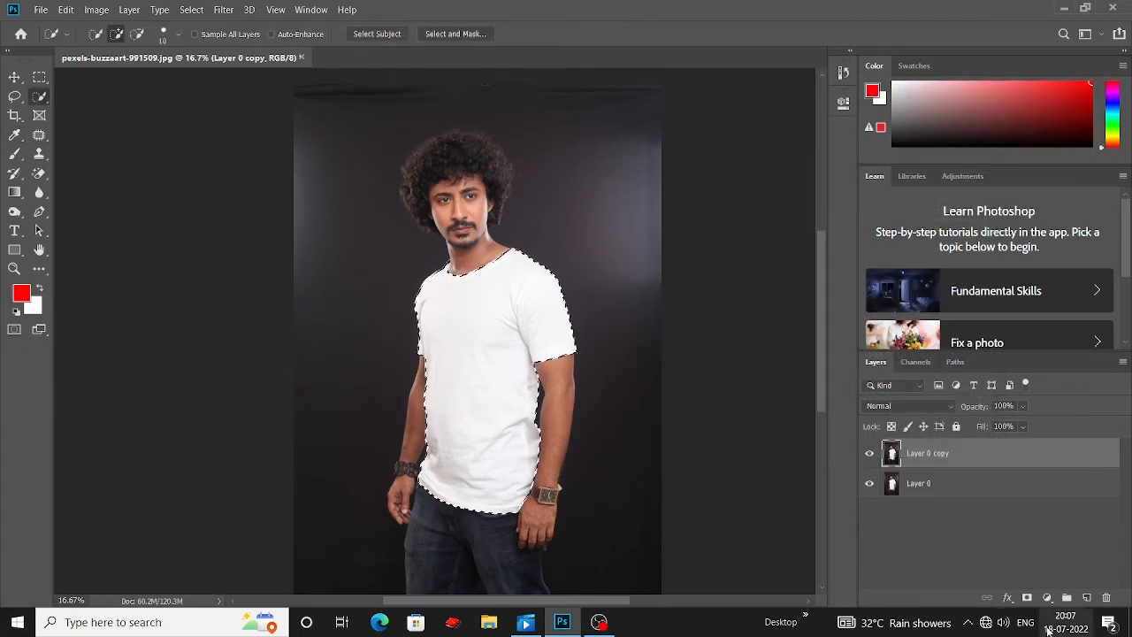
Add a new layer, fill the T-shirt selection on it with the red foreground colour, and deselect.
click(1087, 598)
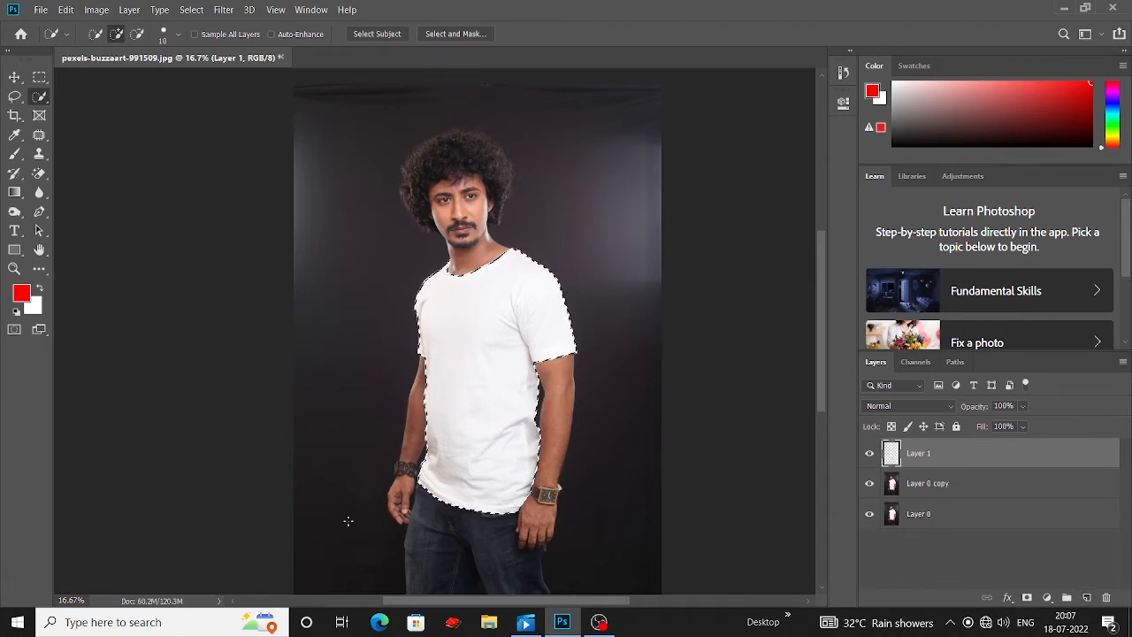
key(alt+BackSpace)
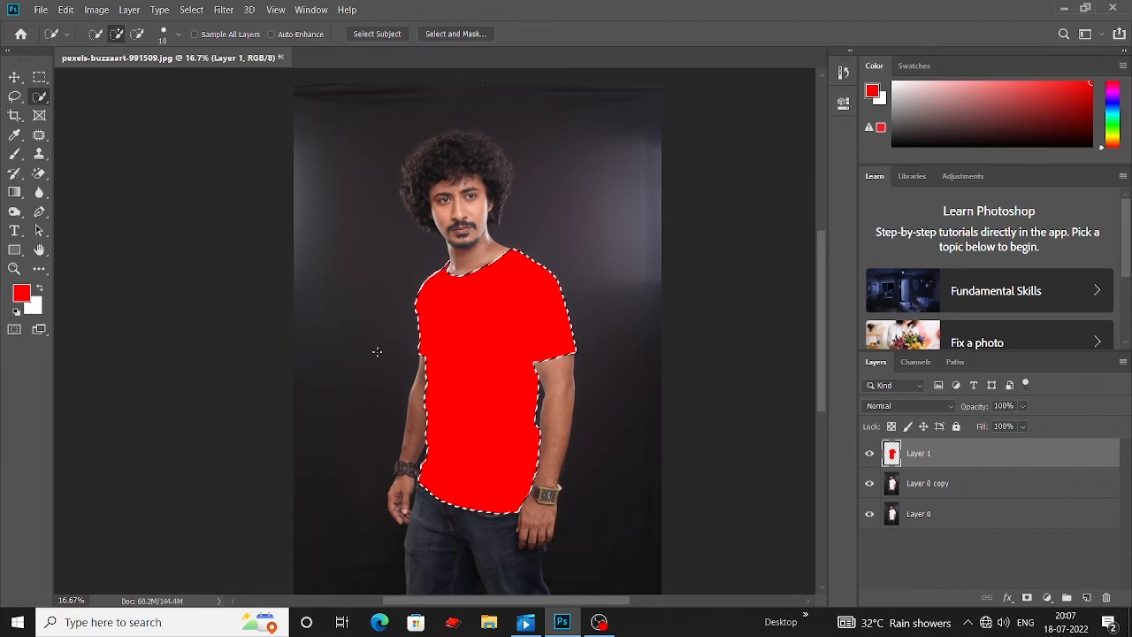
key(ctrl+d)
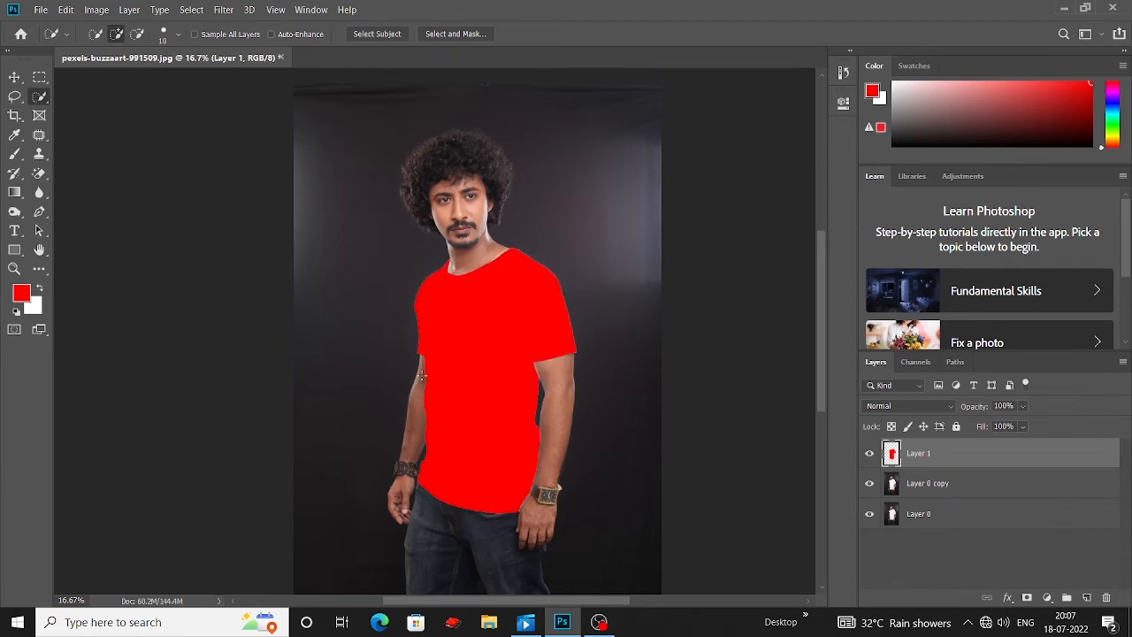
click(15, 77)
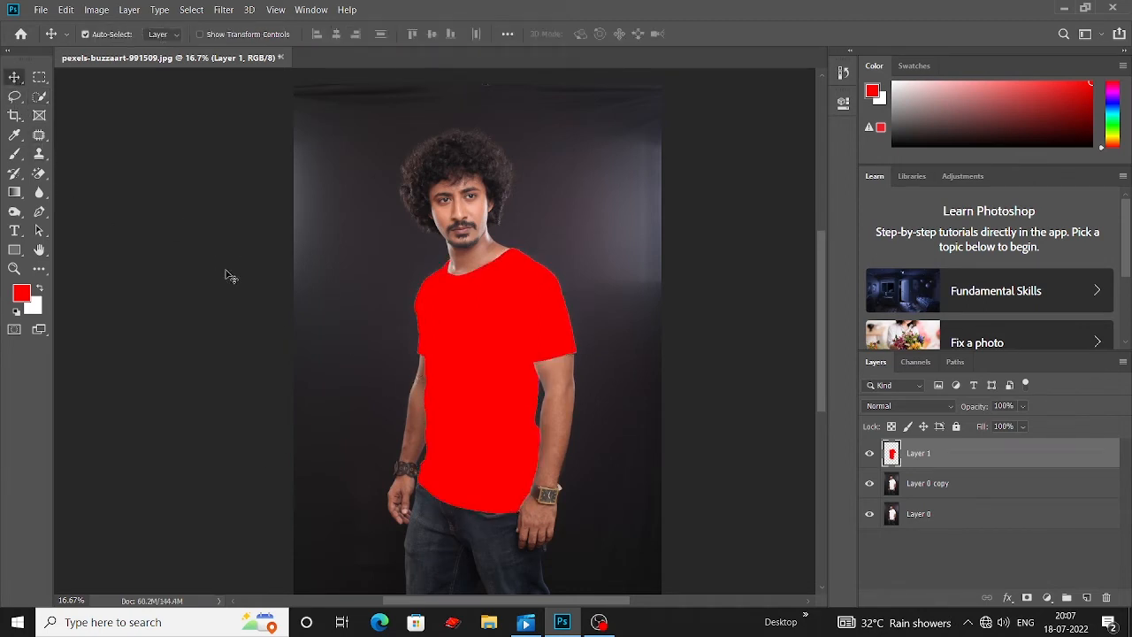
scroll(235, 285, down, 1)
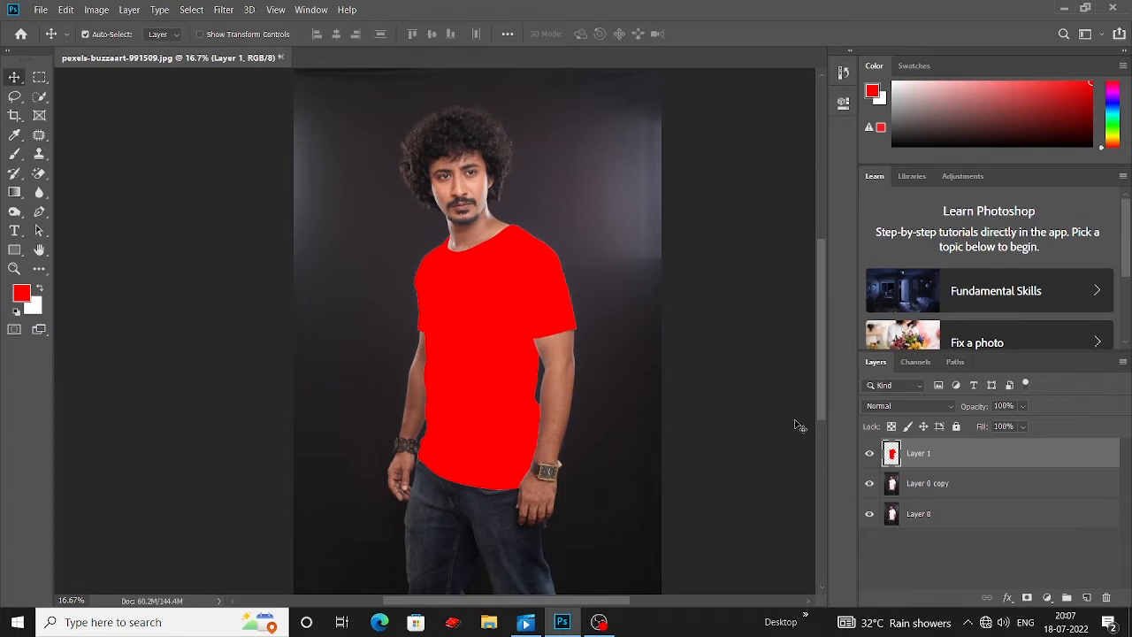
Change the blend mode of the red T-shirt layer to Subtract and deselect the layer.
click(922, 405)
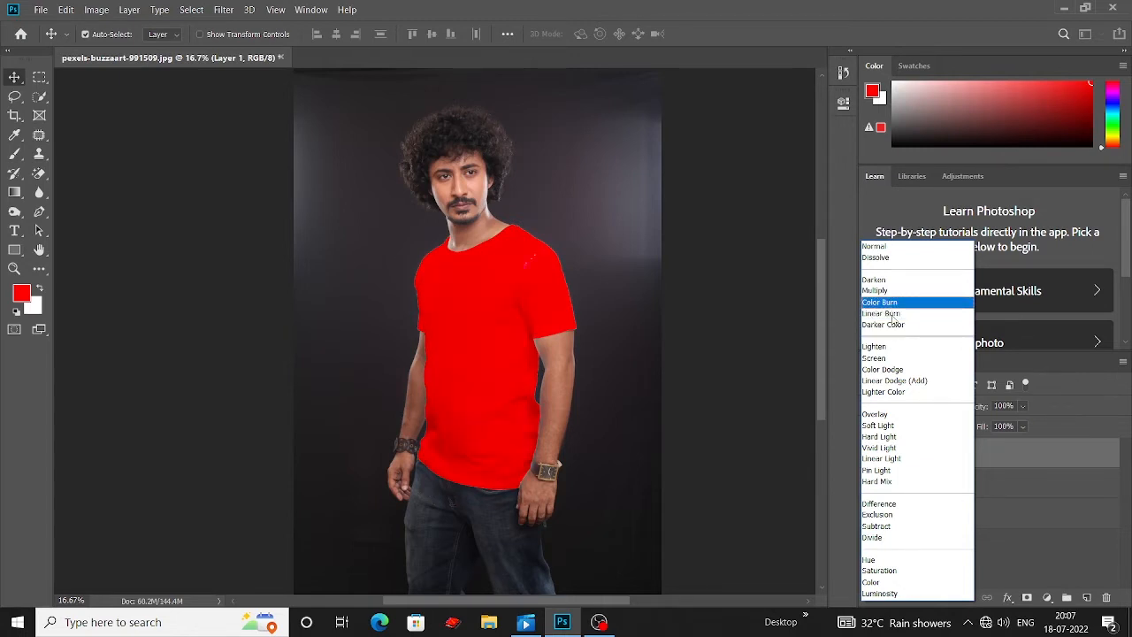
click(884, 527)
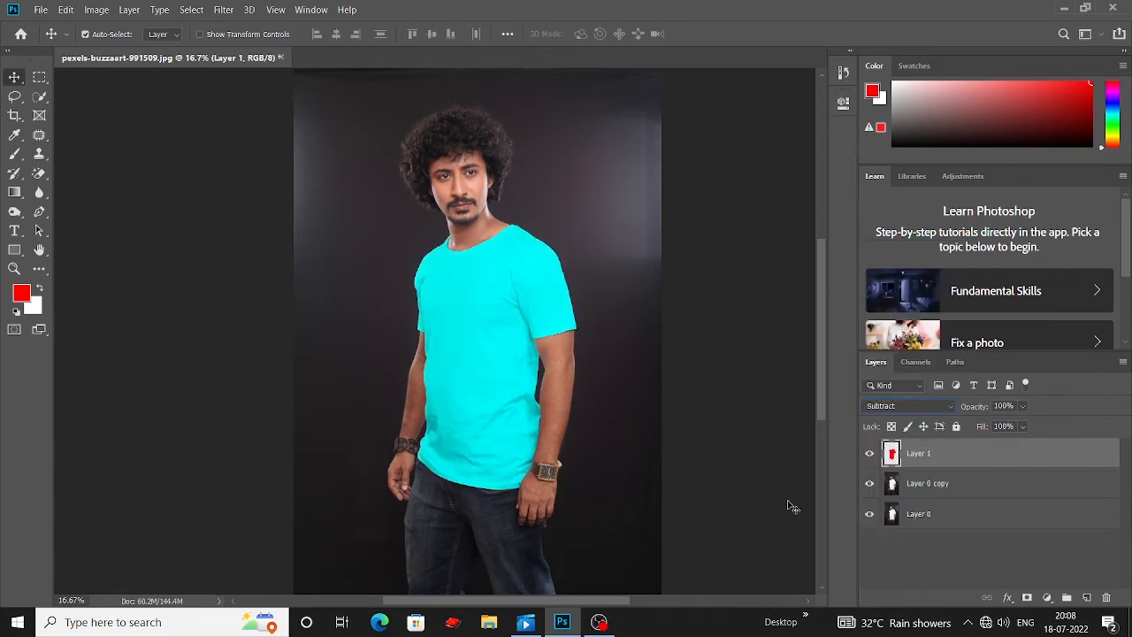
click(181, 216)
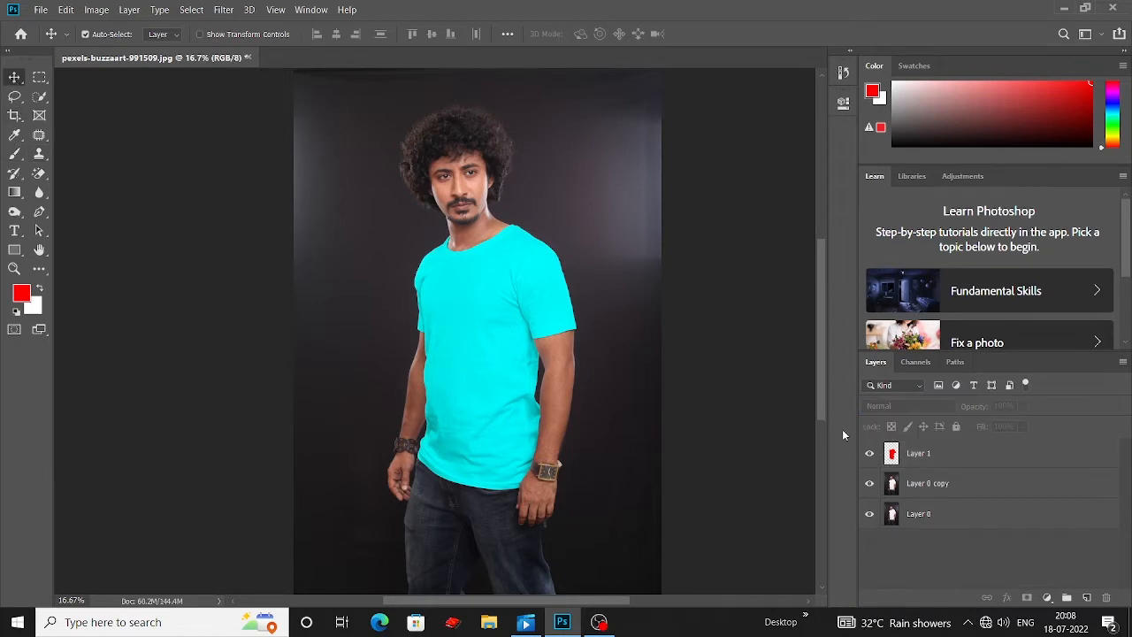
Save the image as a JPEG with Maximum quality 12 and the Progressive format option.
key(ctrl+s)
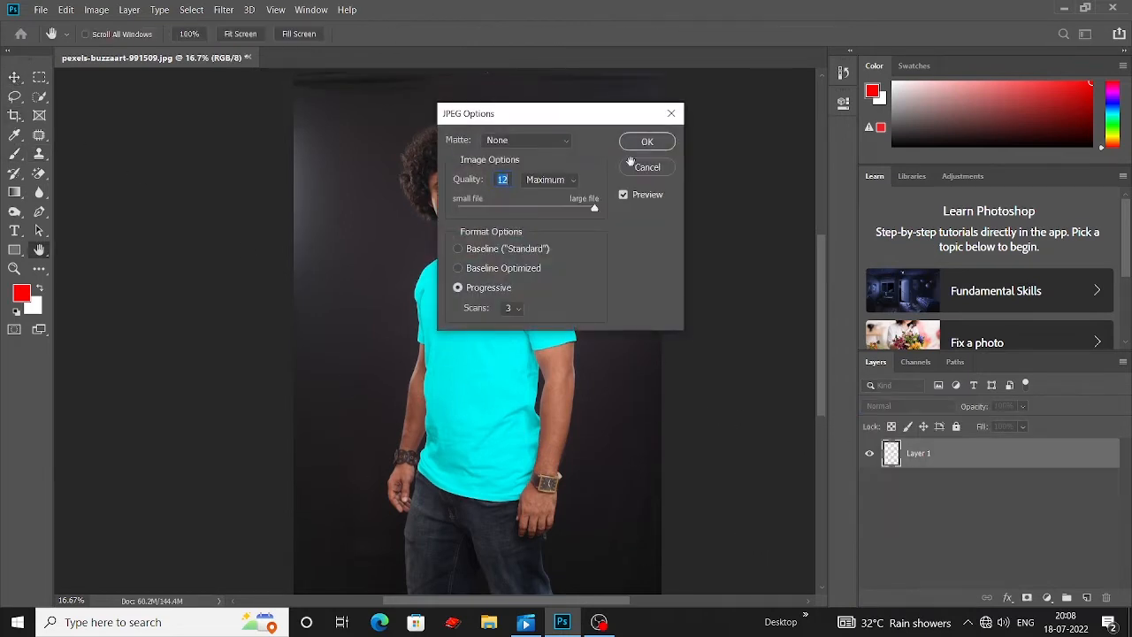
click(644, 142)
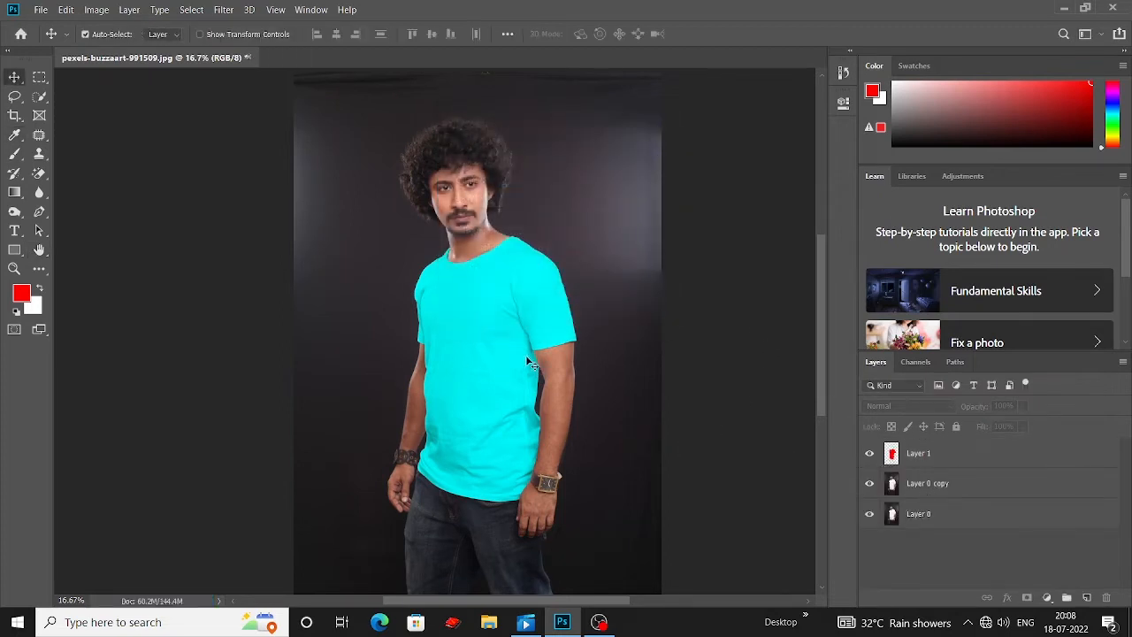
Undo the Subtract blend mode and set the red T-shirt layer, Layer 1, to Multiply instead.
key(ctrl+z)
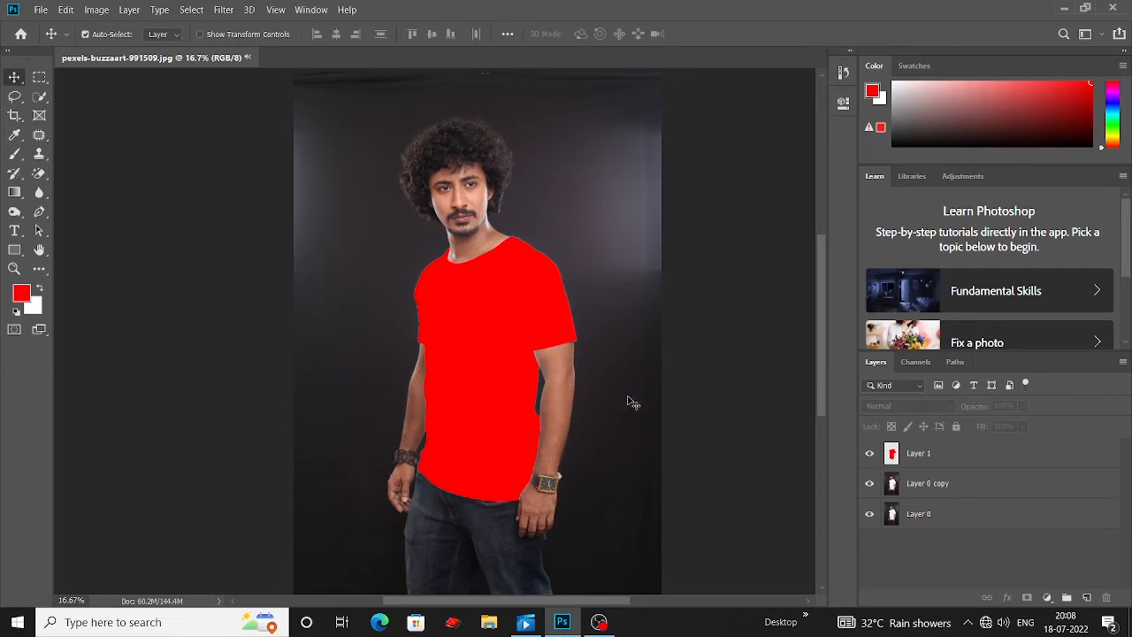
click(902, 391)
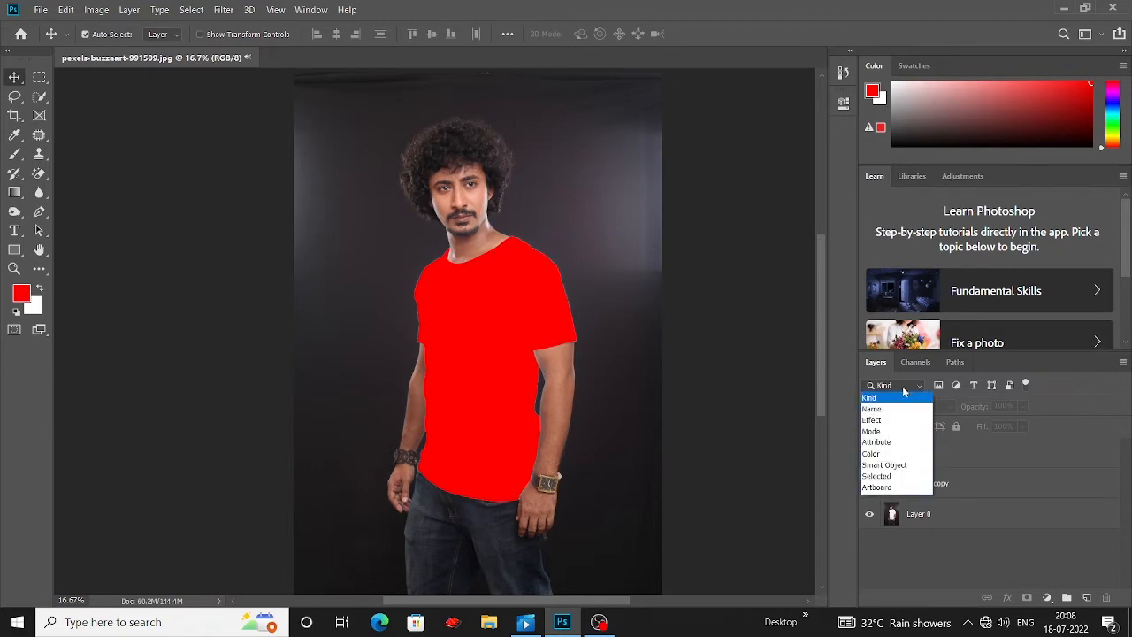
click(910, 404)
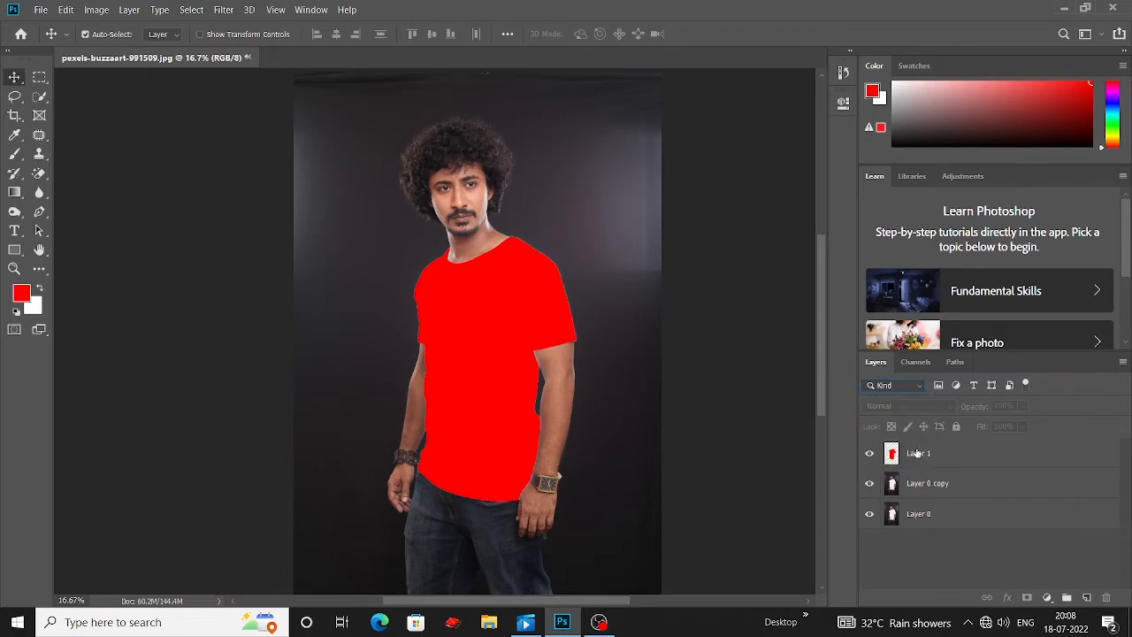
click(917, 453)
click(919, 405)
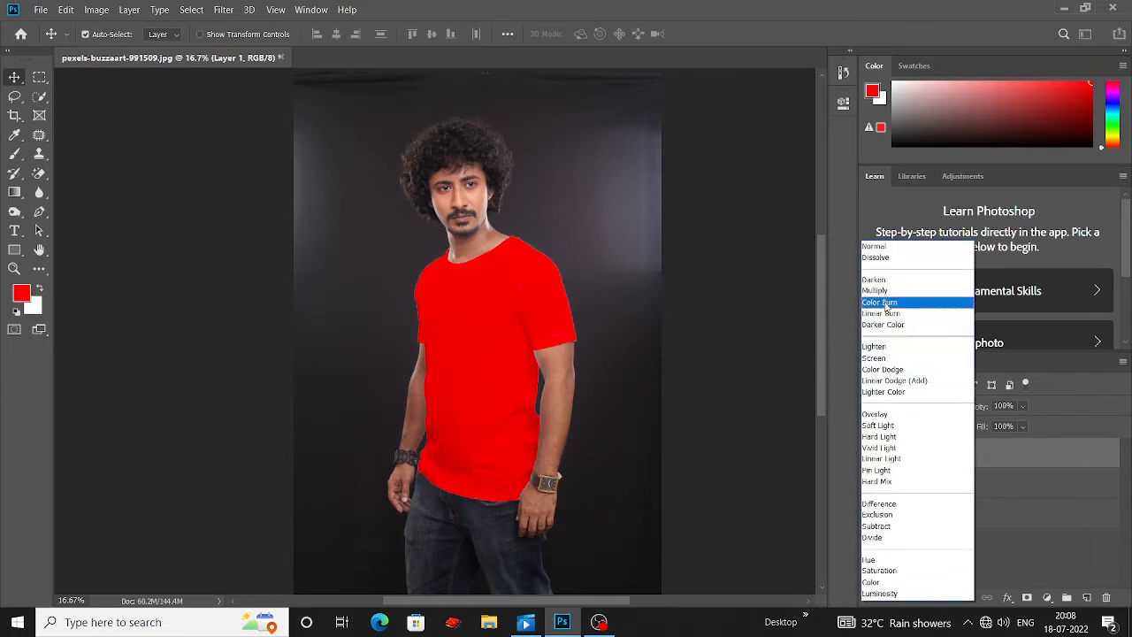
click(885, 292)
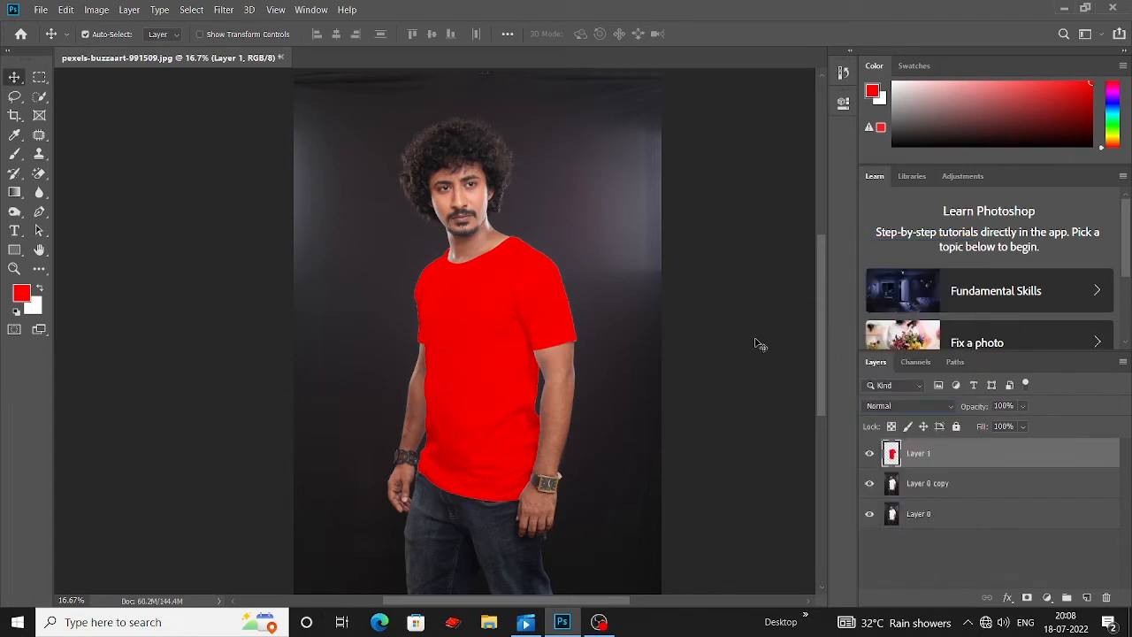
click(759, 345)
scroll(641, 386, down, 1)
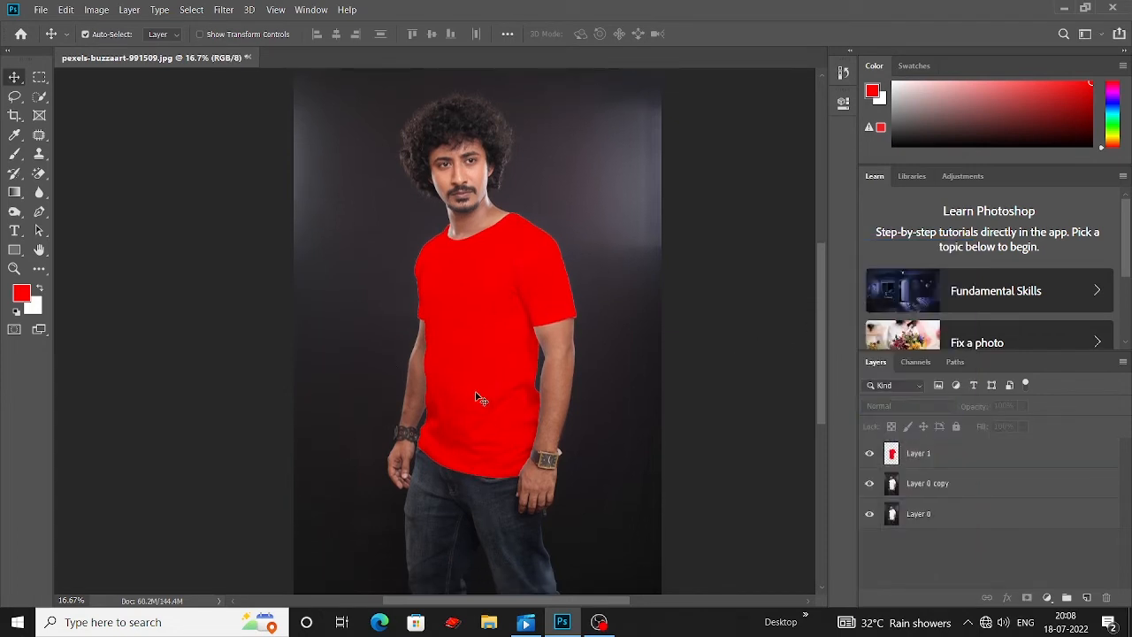
scroll(479, 398, down, 1)
Undo the blend mode change, the red fill, the new layer and the T-shirt selection.
key(ctrl+z)
key(ctrl+z)
key(ctrl+z)
key(ctrl+z)
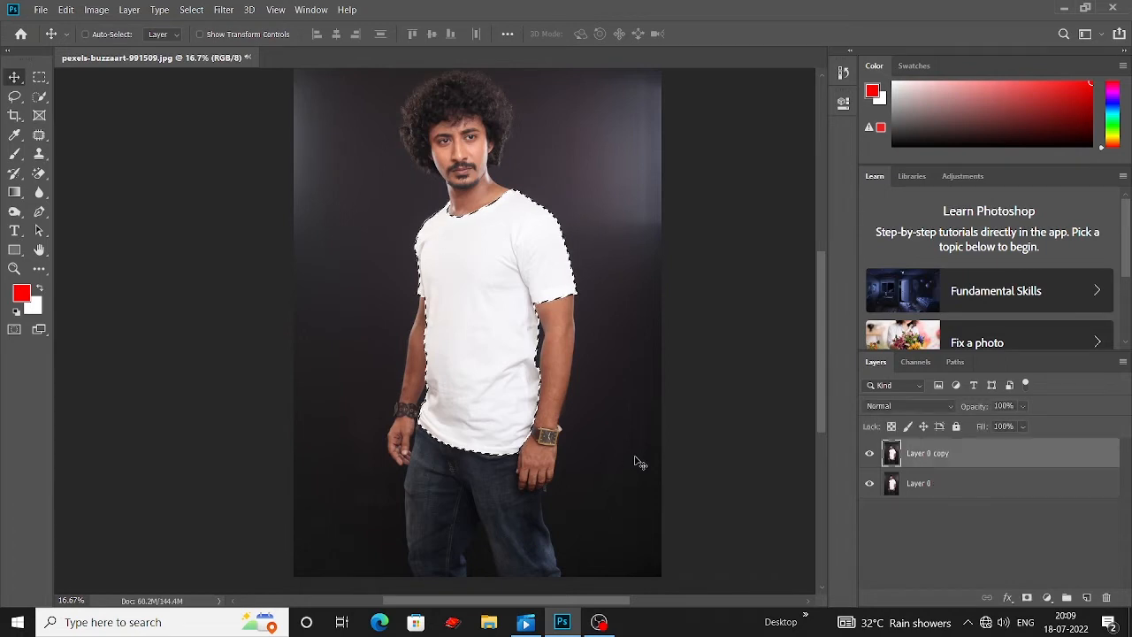
key(ctrl+z)
key(ctrl+z)
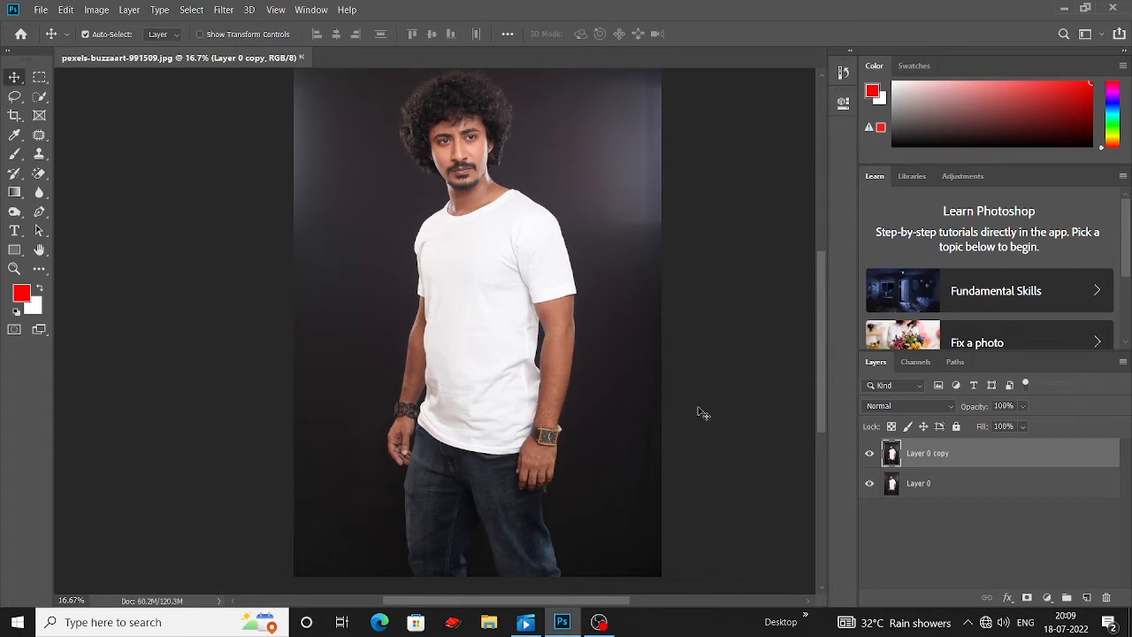
Select the whole white T-shirt on Layer 0 copy with the Magic Wand tool in Add to Selection mode, tolerance 32.
click(38, 104)
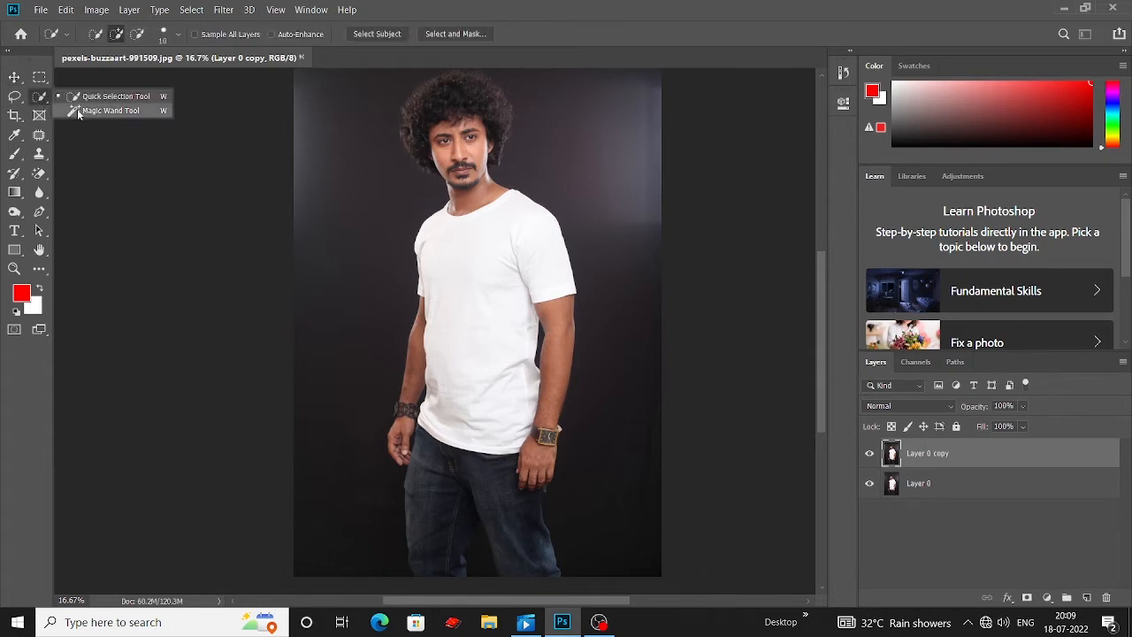
click(76, 112)
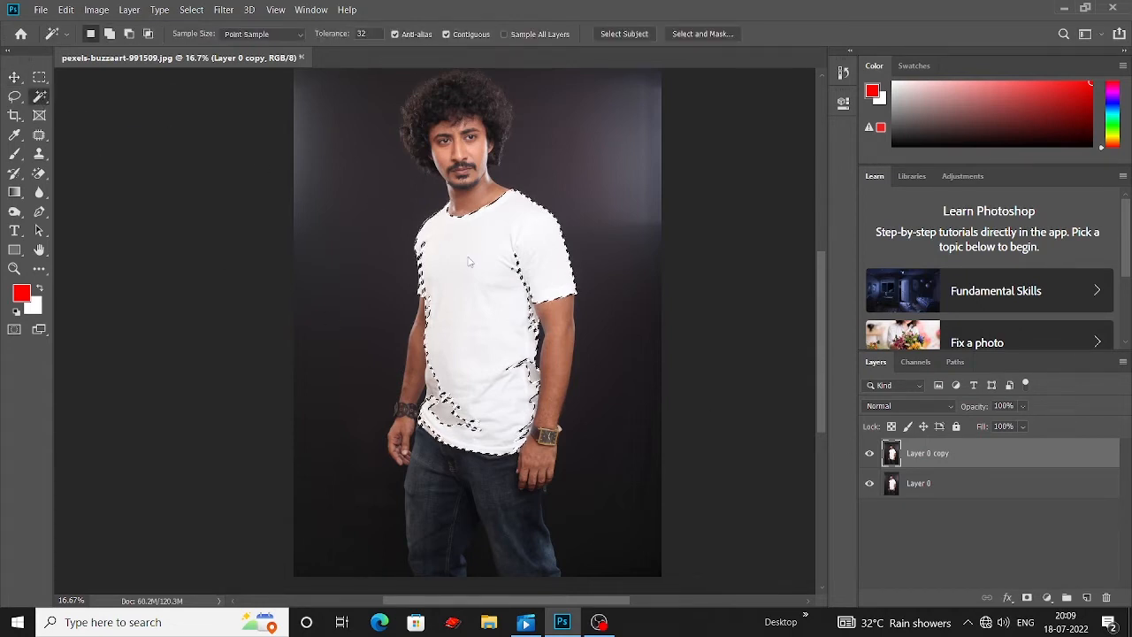
click(109, 34)
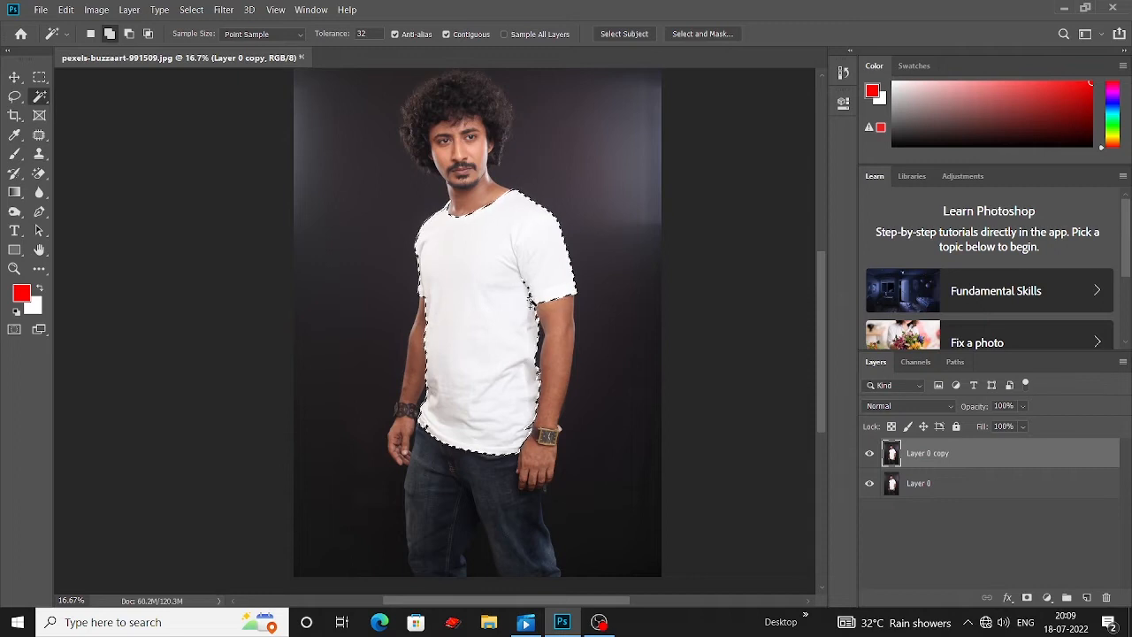
scroll(480, 373, down, 1)
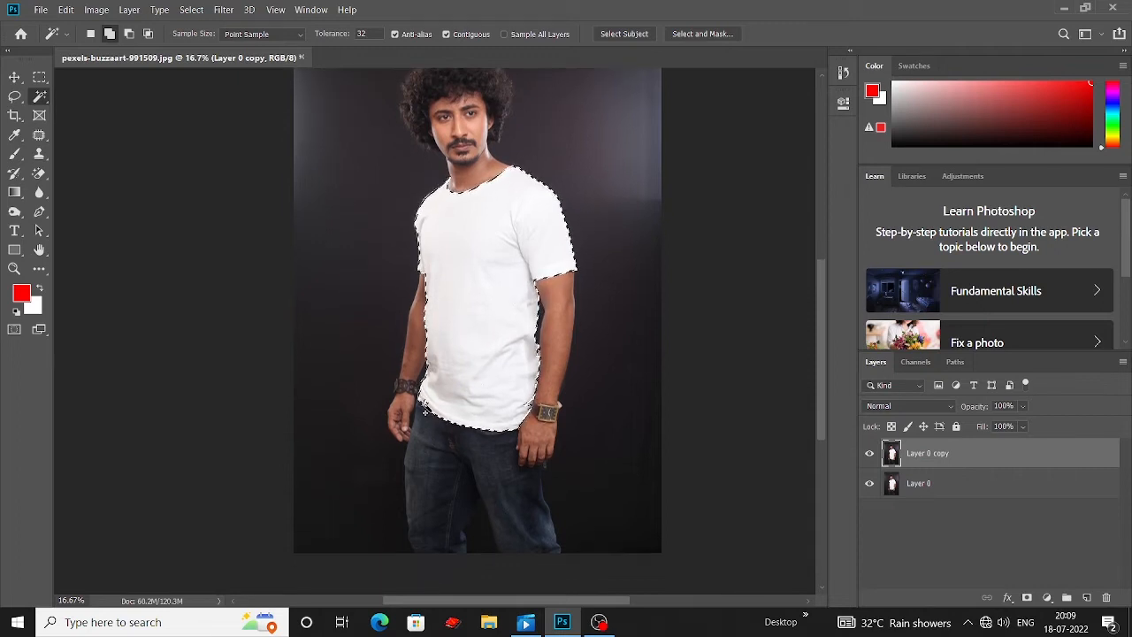
scroll(468, 378, up, 1)
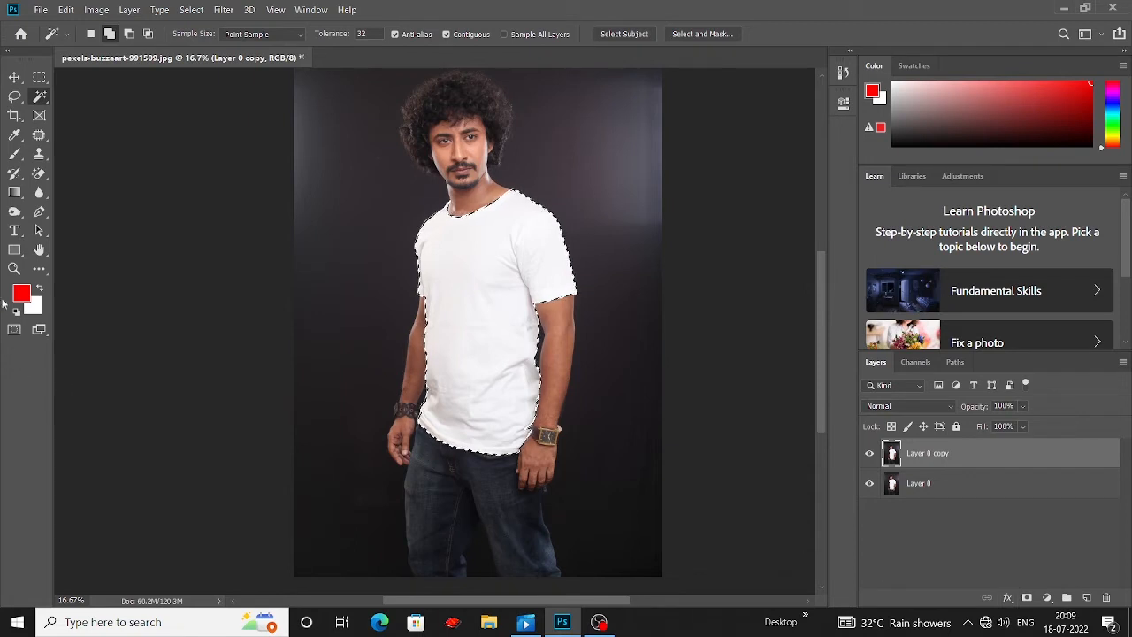
Add a new empty layer, then create a green Solid Color fill layer (hue 117) from the T-shirt selection above Layer 0 copy.
click(1086, 598)
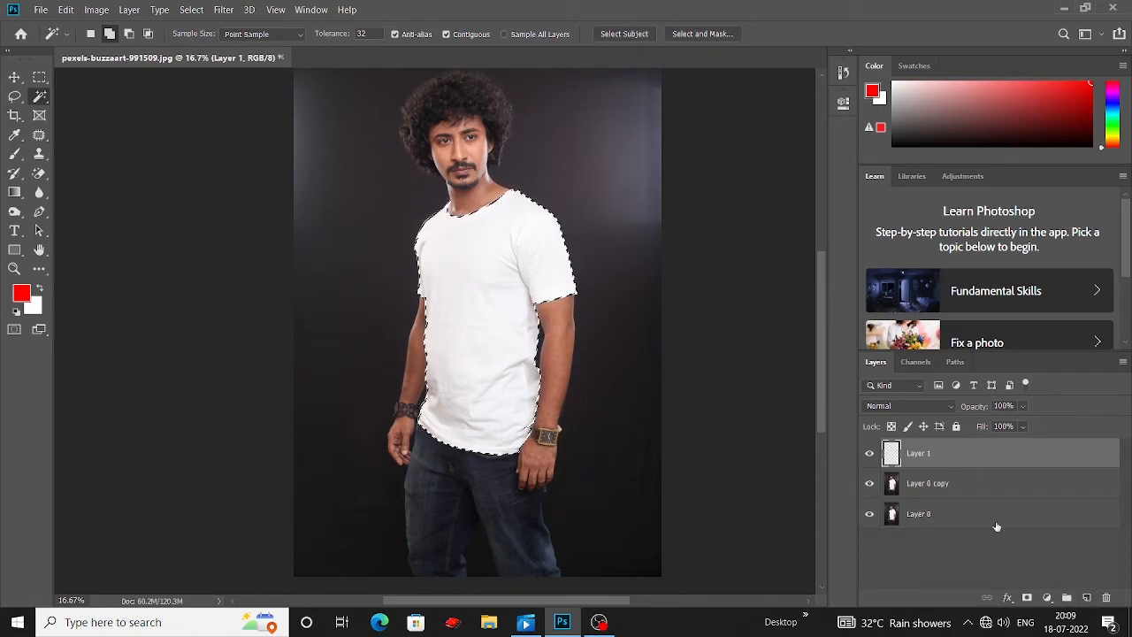
click(962, 493)
click(1047, 599)
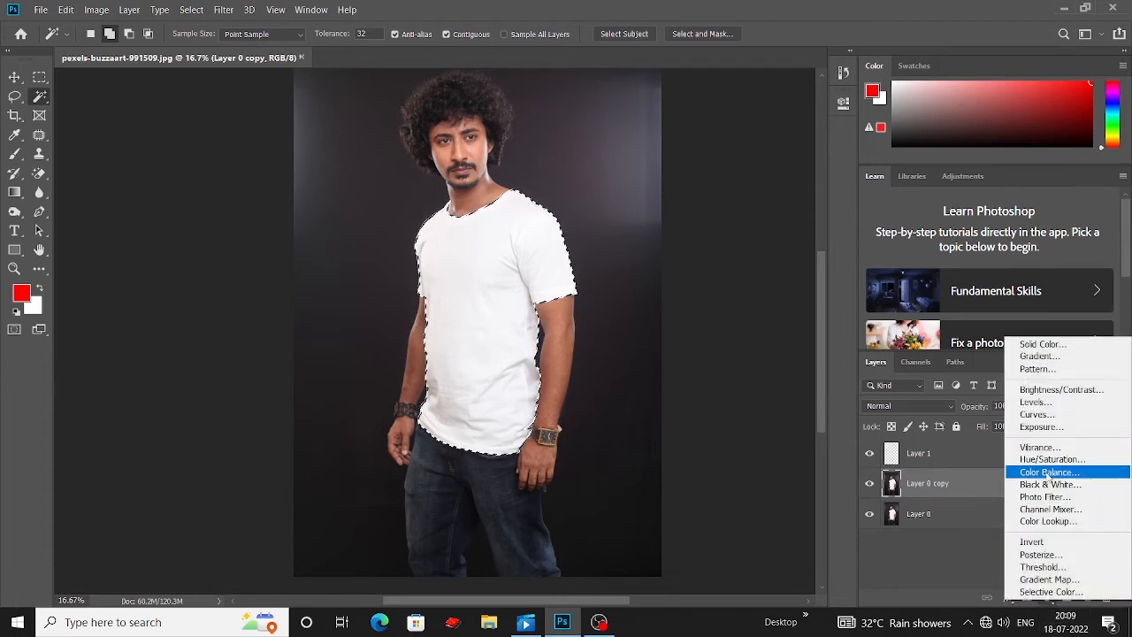
click(1034, 345)
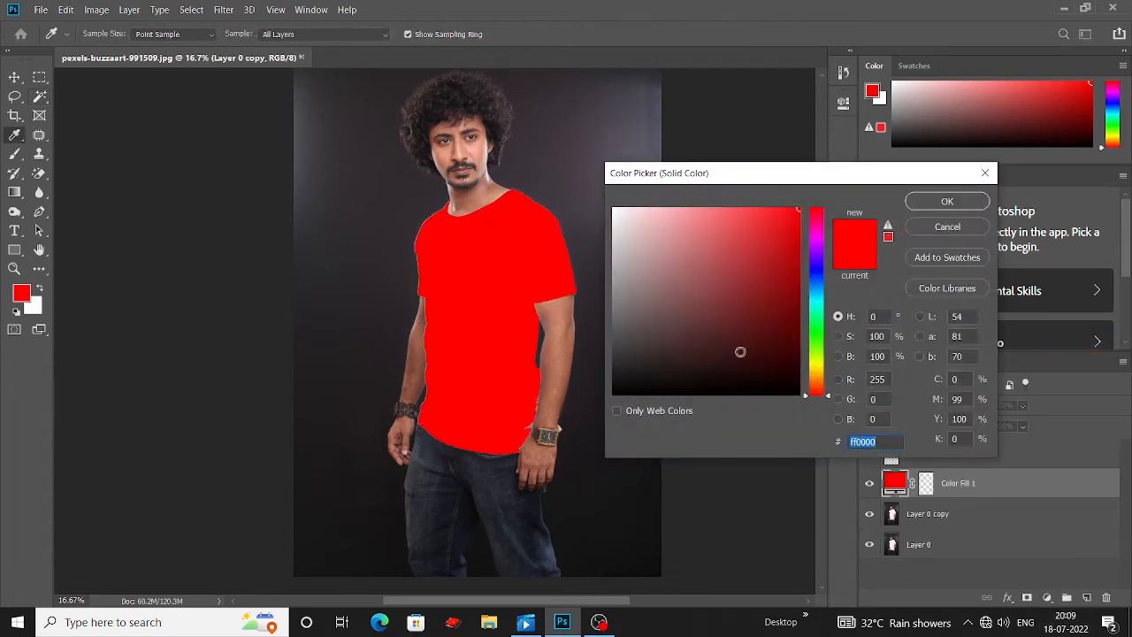
click(820, 336)
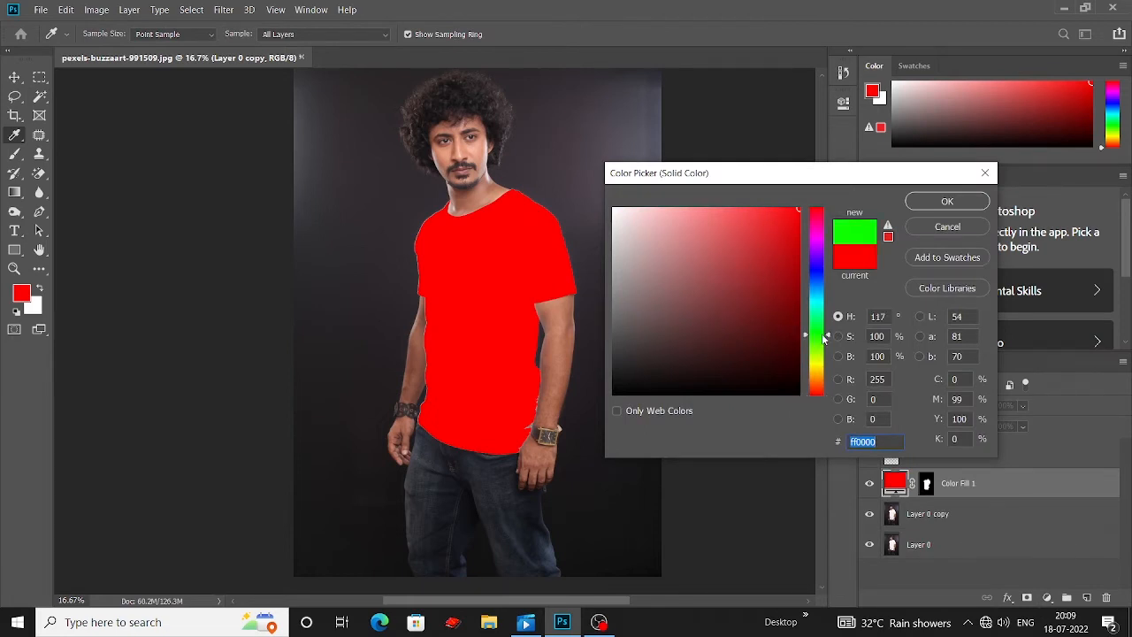
click(948, 202)
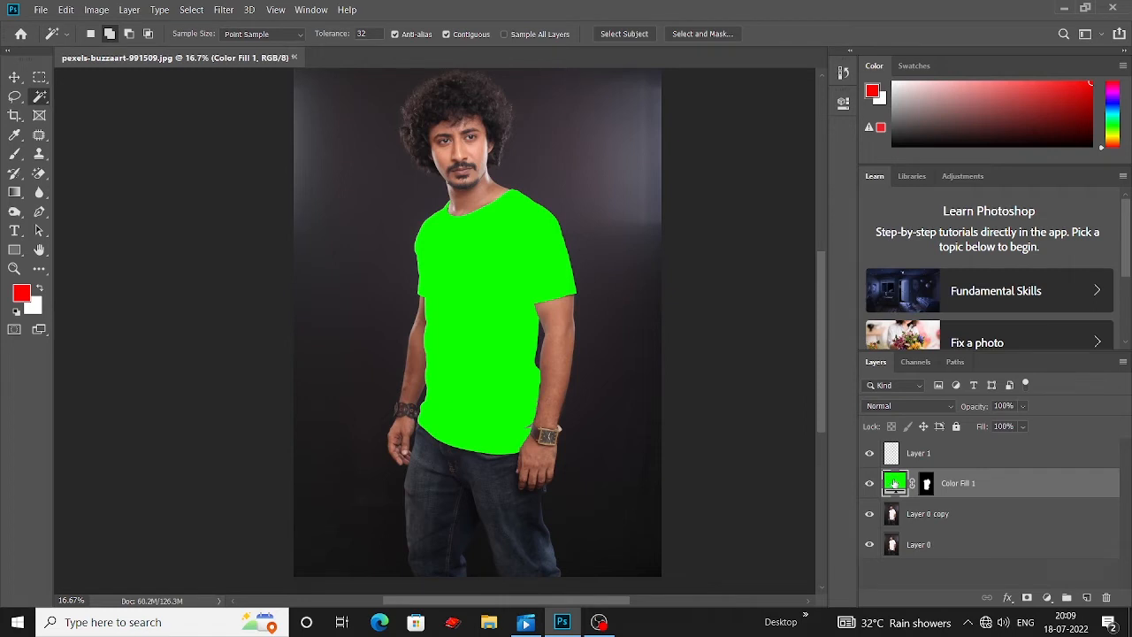
Set the T-shirt's colour fill layer to Soft Light and change its colour to yellowish green 83dd03.
click(913, 405)
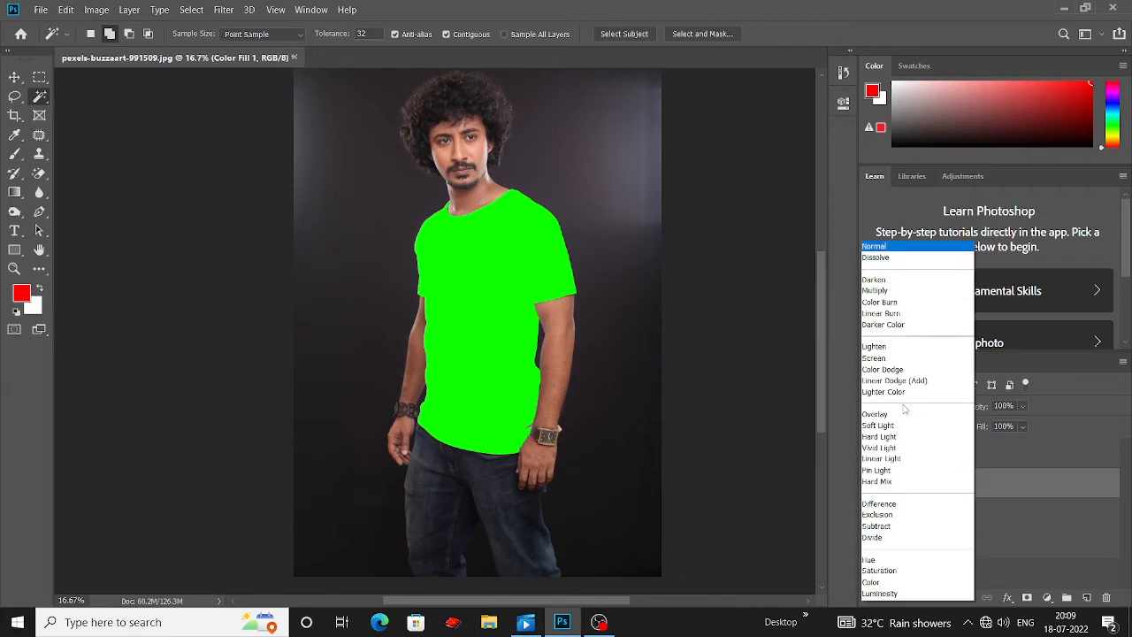
click(888, 427)
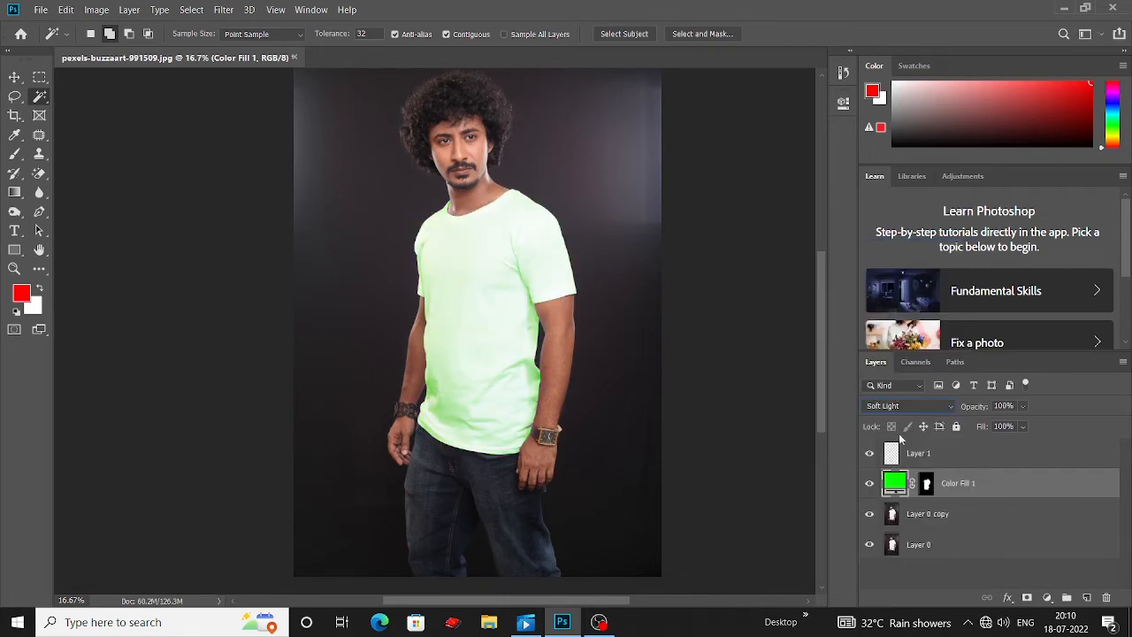
double_click(894, 483)
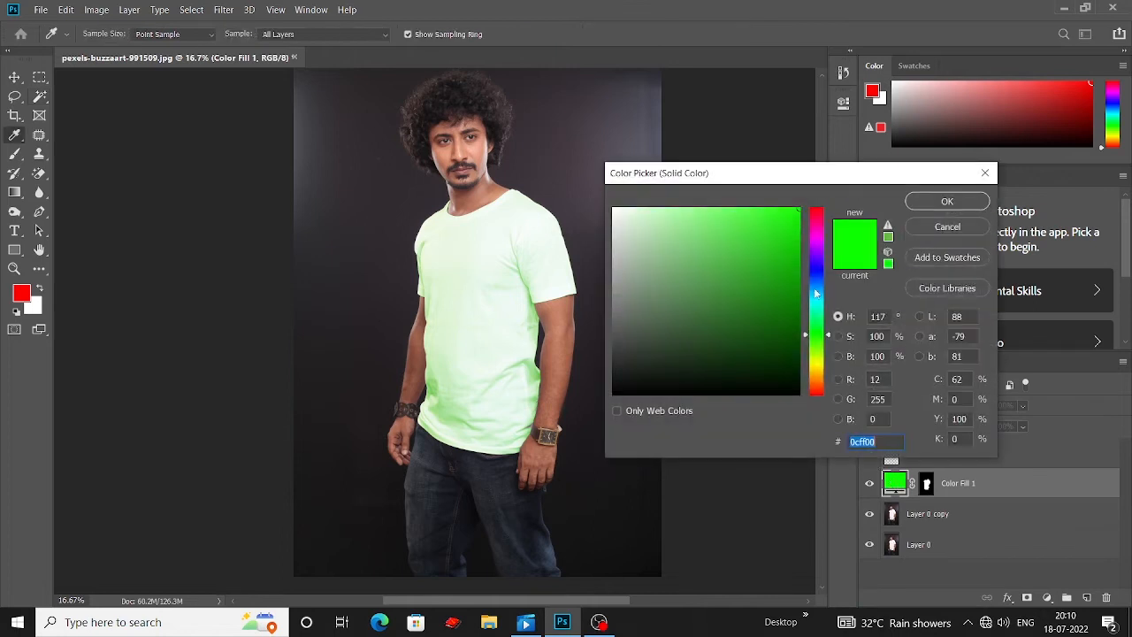
drag(817, 226, 187, 288)
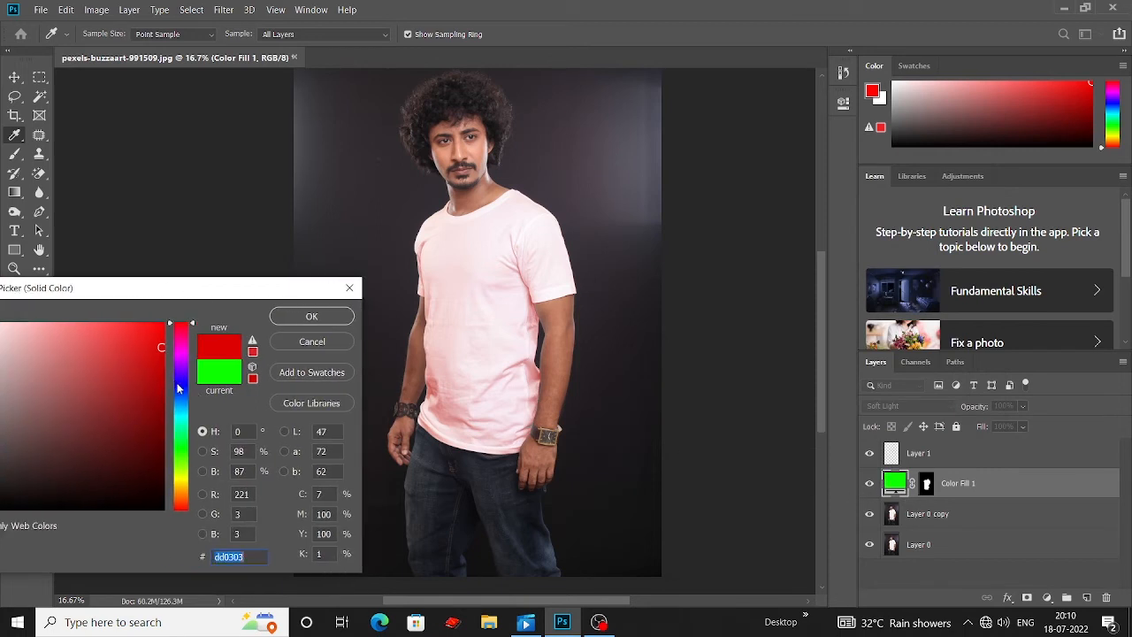
drag(182, 394, 186, 466)
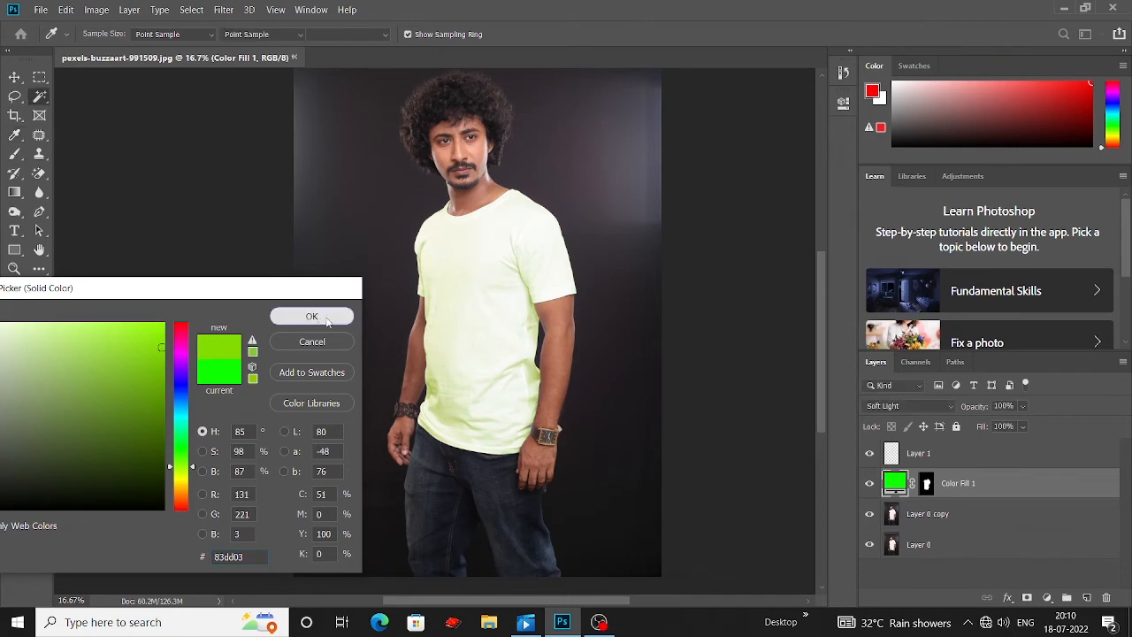
click(315, 318)
Set the T-shirt's colour fill layer to Multiply and change its colour to red dd0303.
click(914, 410)
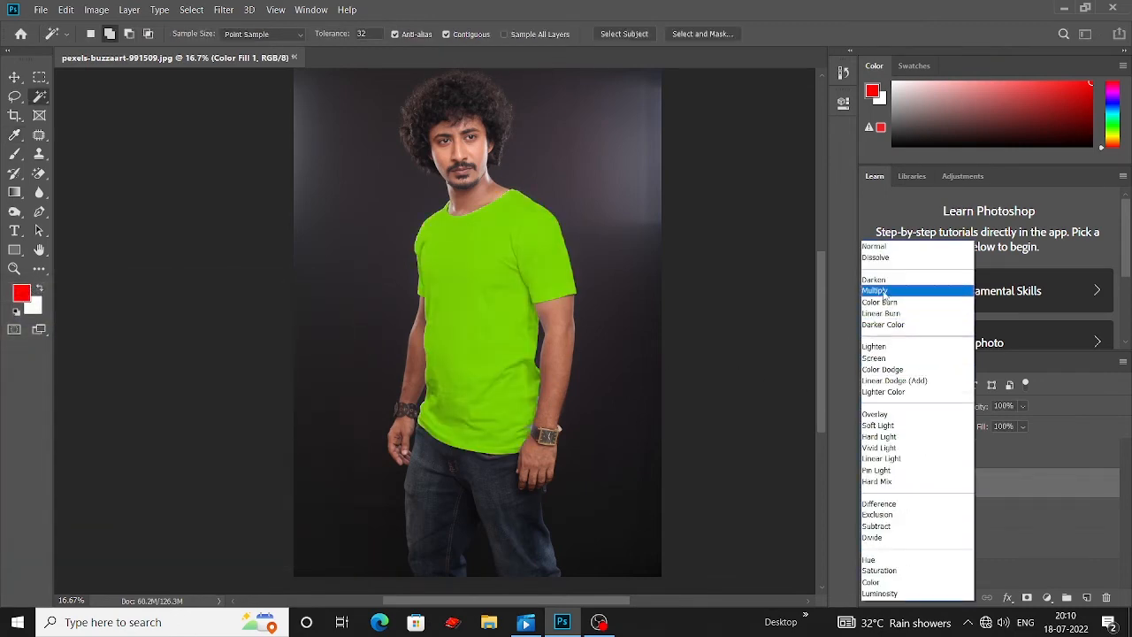
click(874, 292)
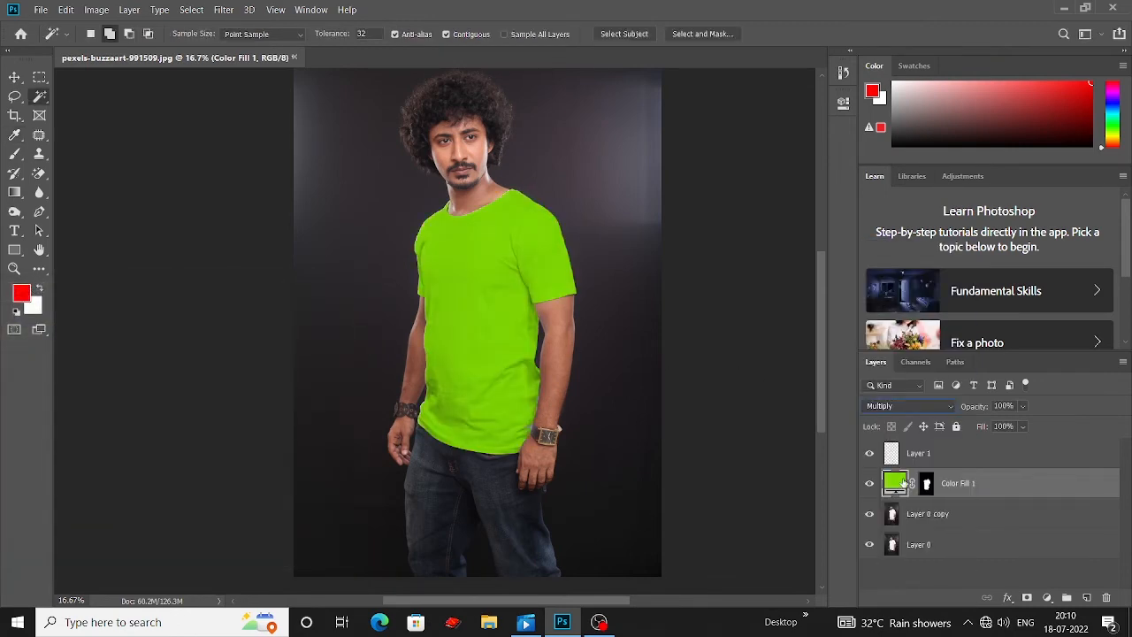
double_click(895, 483)
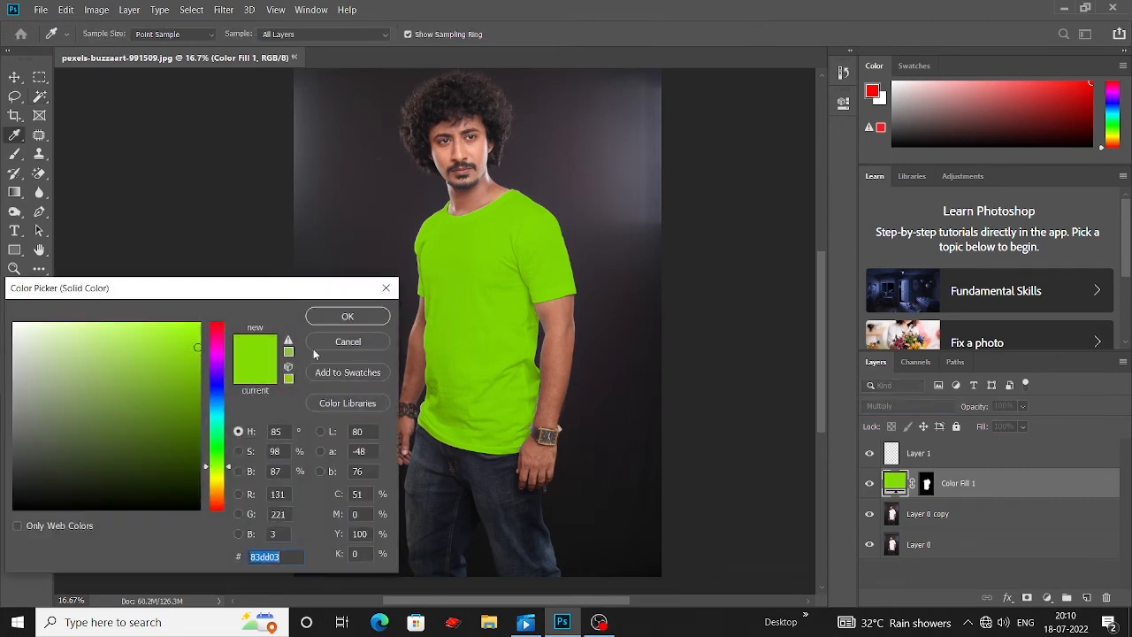
drag(211, 357, 197, 529)
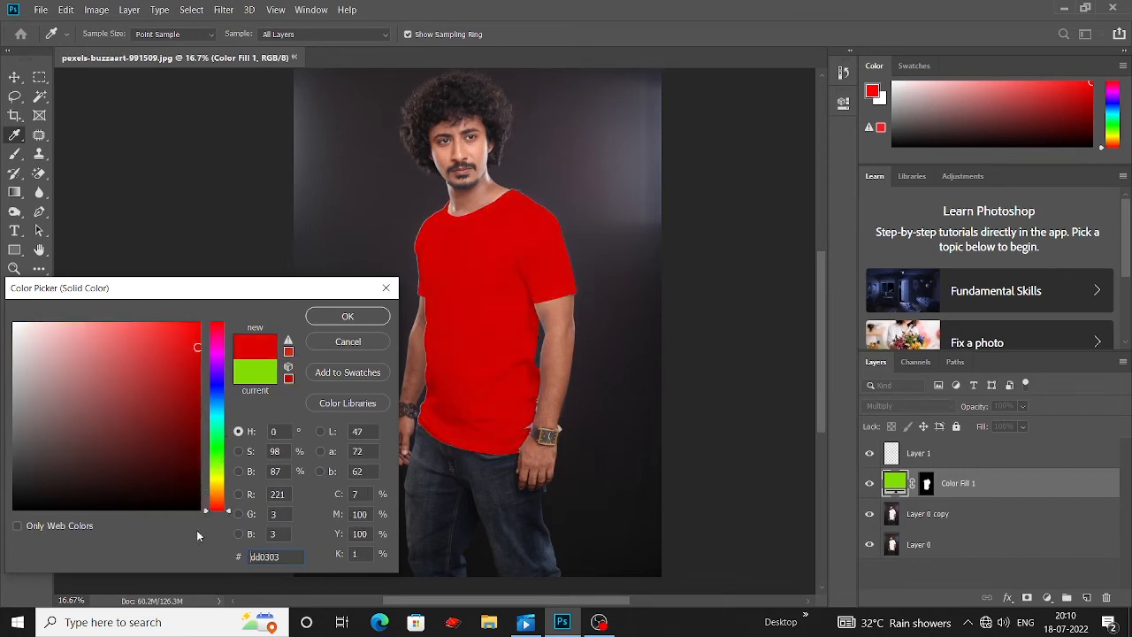
click(347, 316)
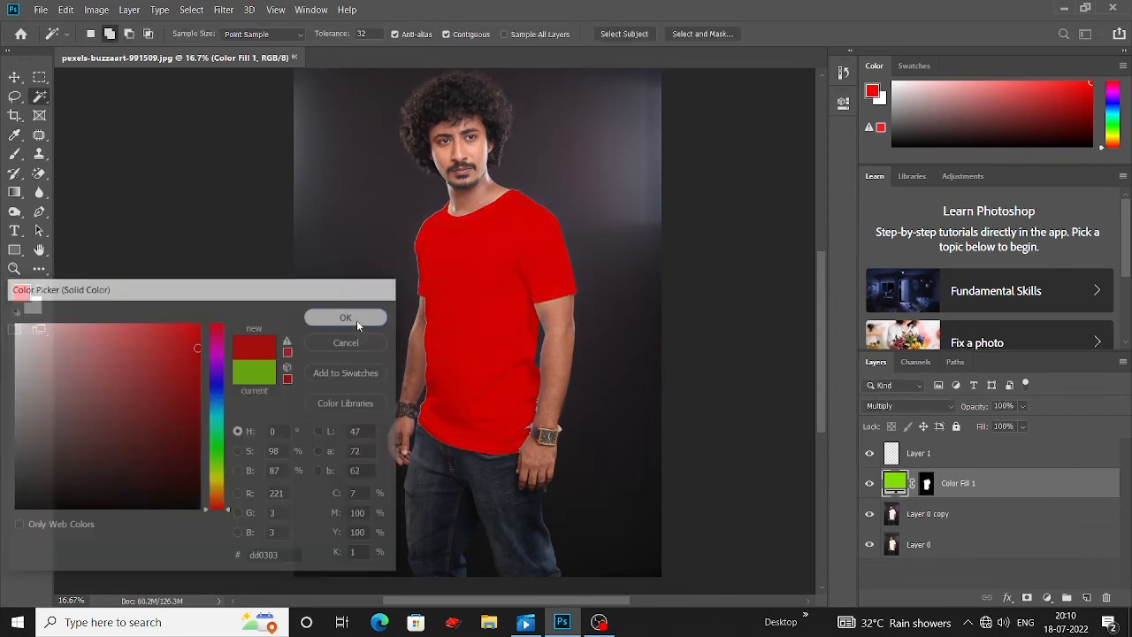
Add a Hue/Saturation adjustment layer with Hue +31 above the colour fill layer and try to load Layer 1's pixels as a selection.
click(1047, 599)
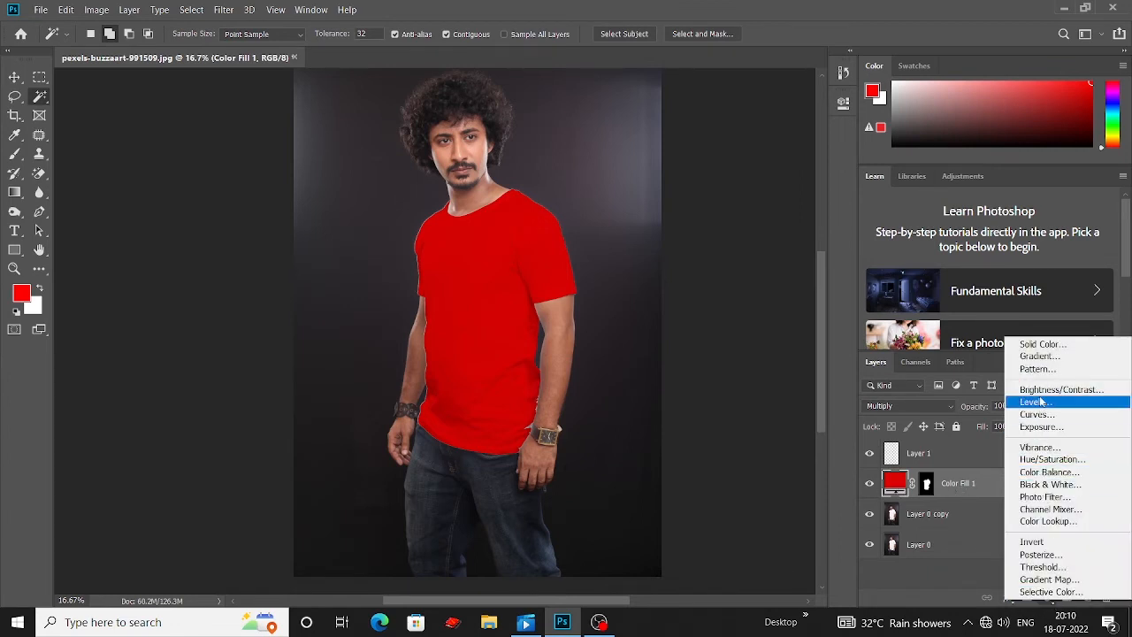
click(1061, 460)
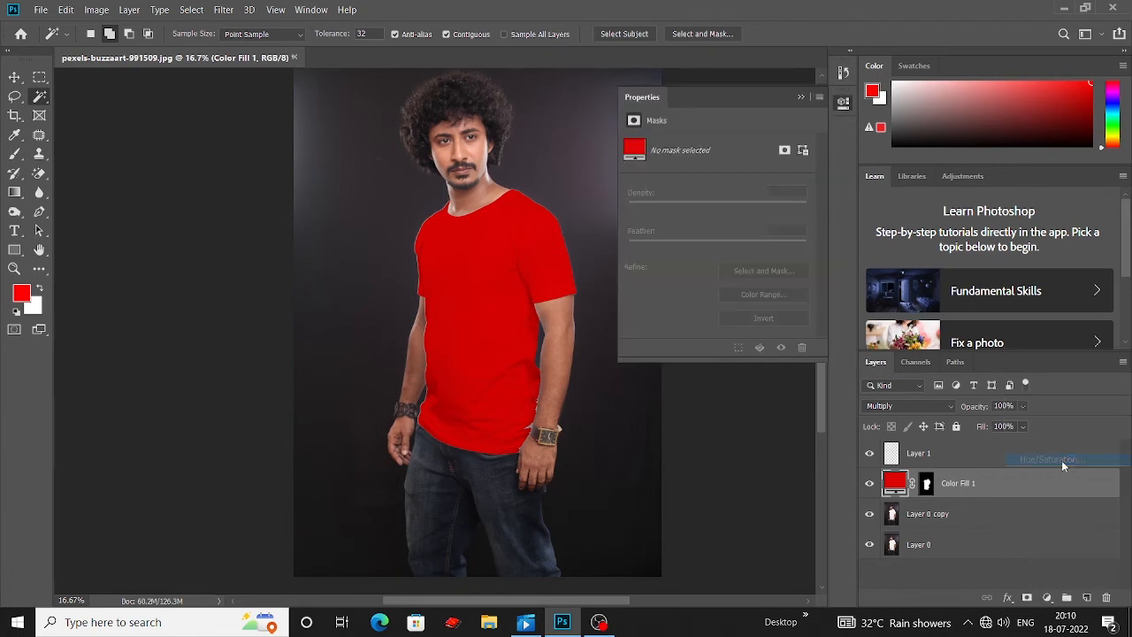
drag(718, 205, 764, 248)
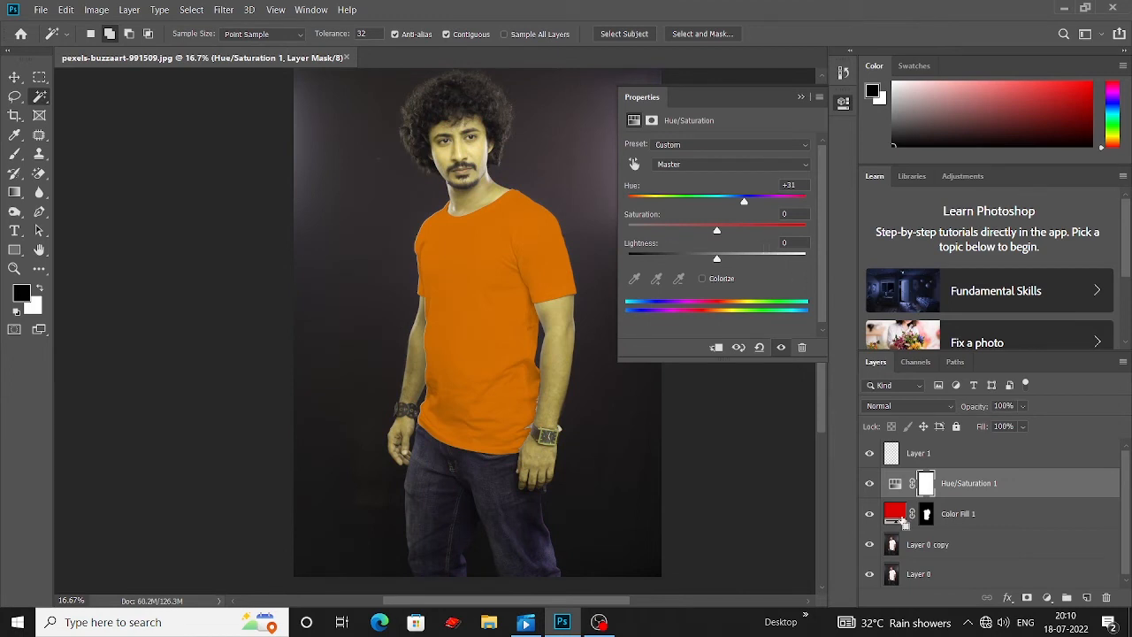
ctrl+click(895, 453)
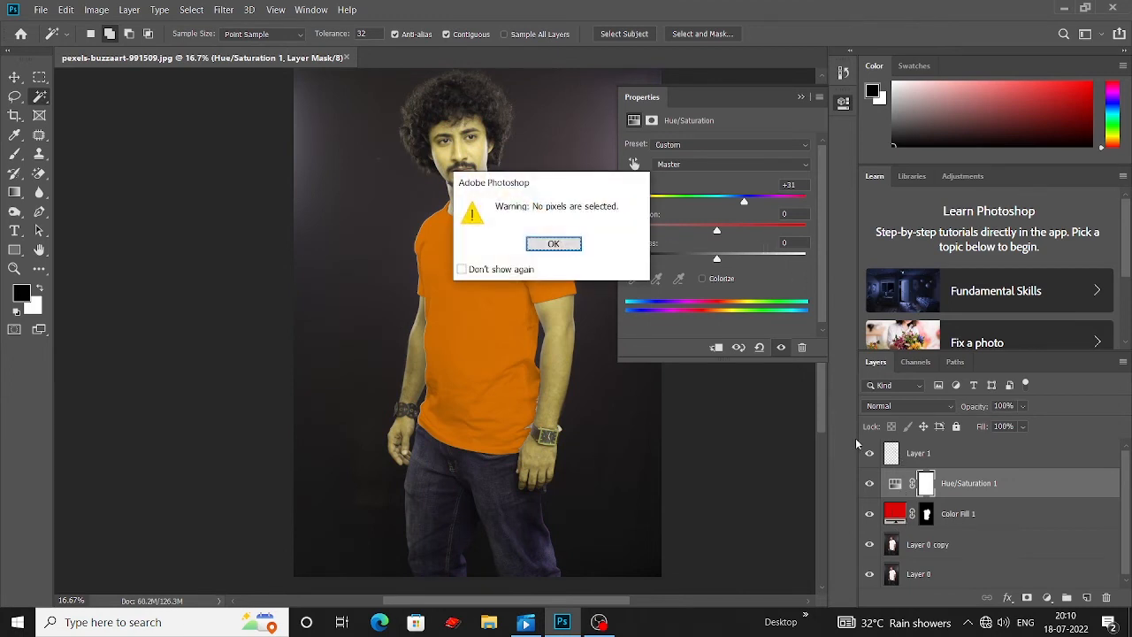
click(573, 245)
click(802, 97)
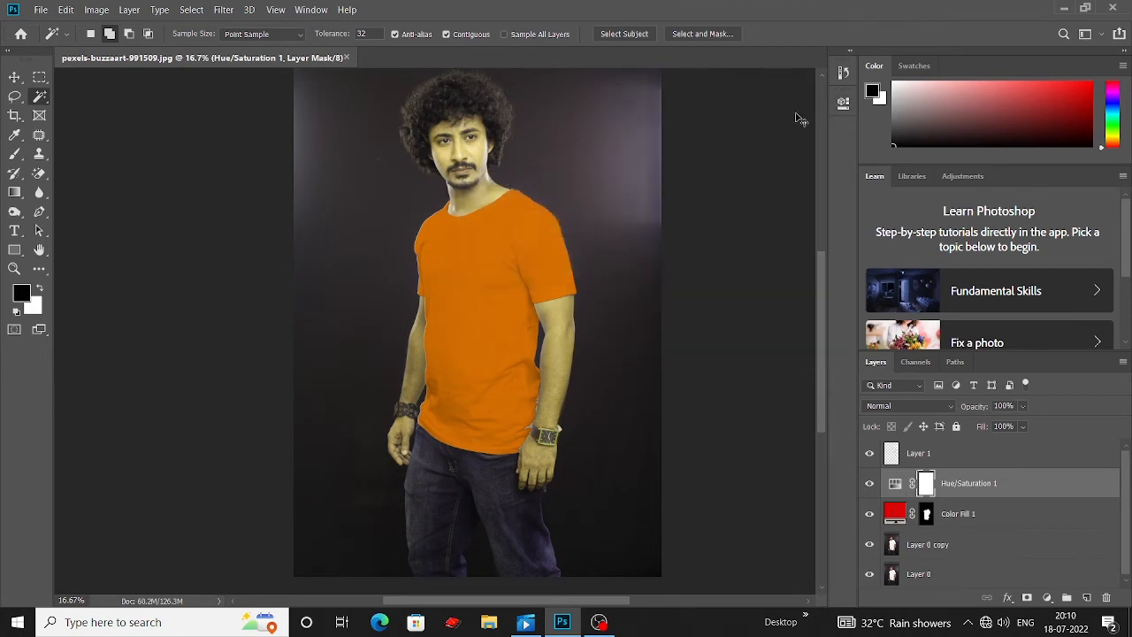
Undo the Hue/Saturation adjustment, the colour fill layer and Layer 1, back to the active T-shirt selection on Layer 0 copy.
key(ctrl+z)
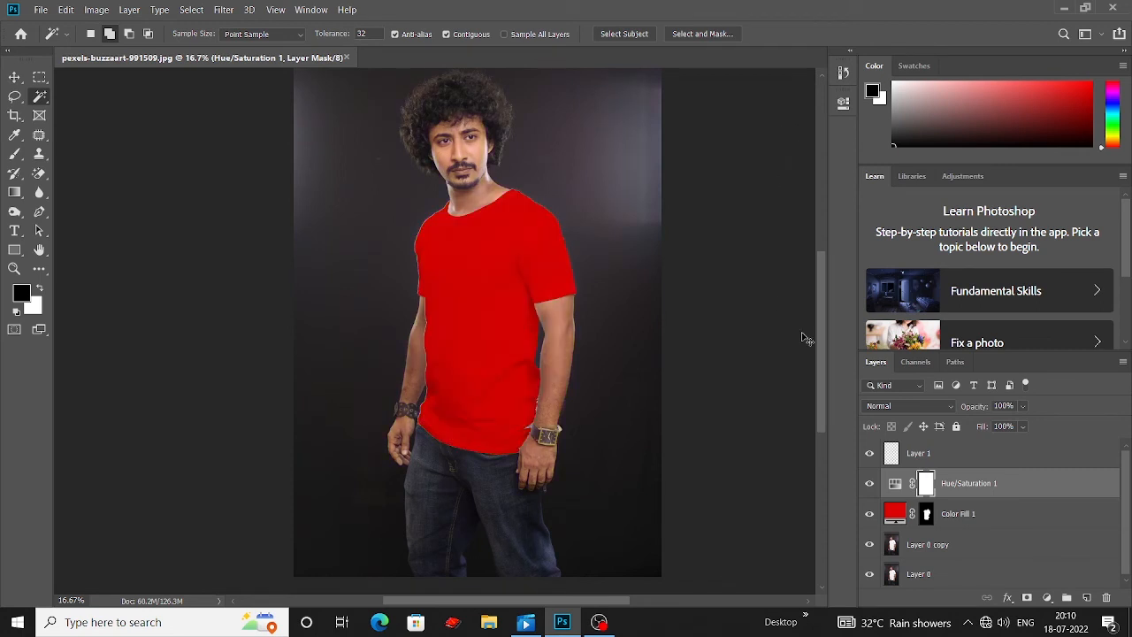
key(ctrl+z)
key(ctrl+z)
key(ctrl+z)
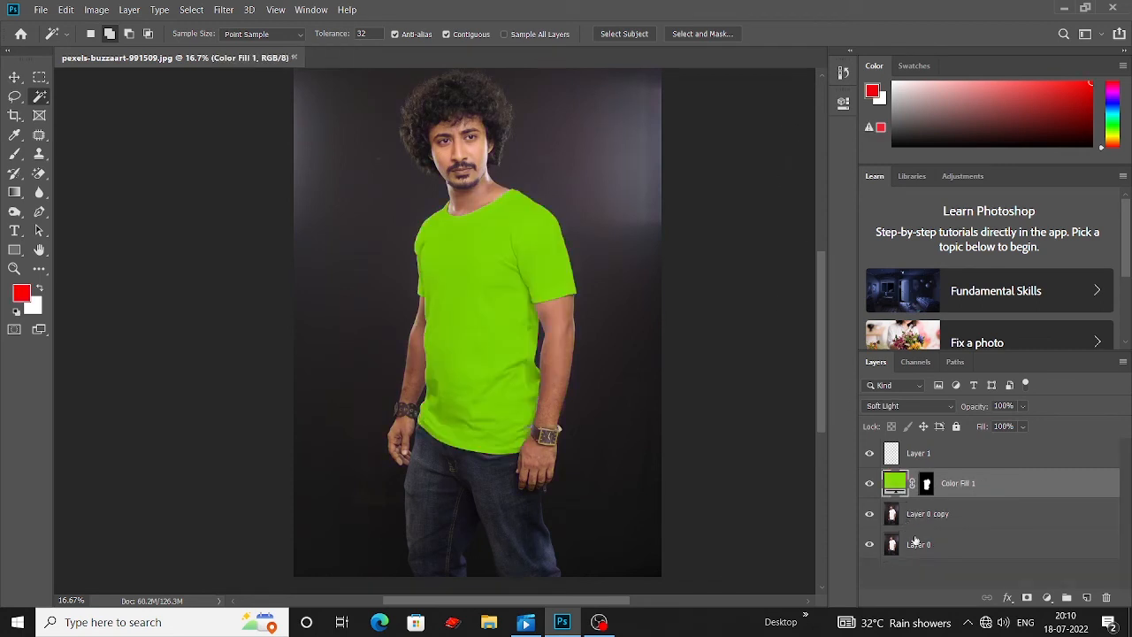
key(ctrl+z)
key(ctrl+z)
key(ctrl+z)
key(ctrl+z)
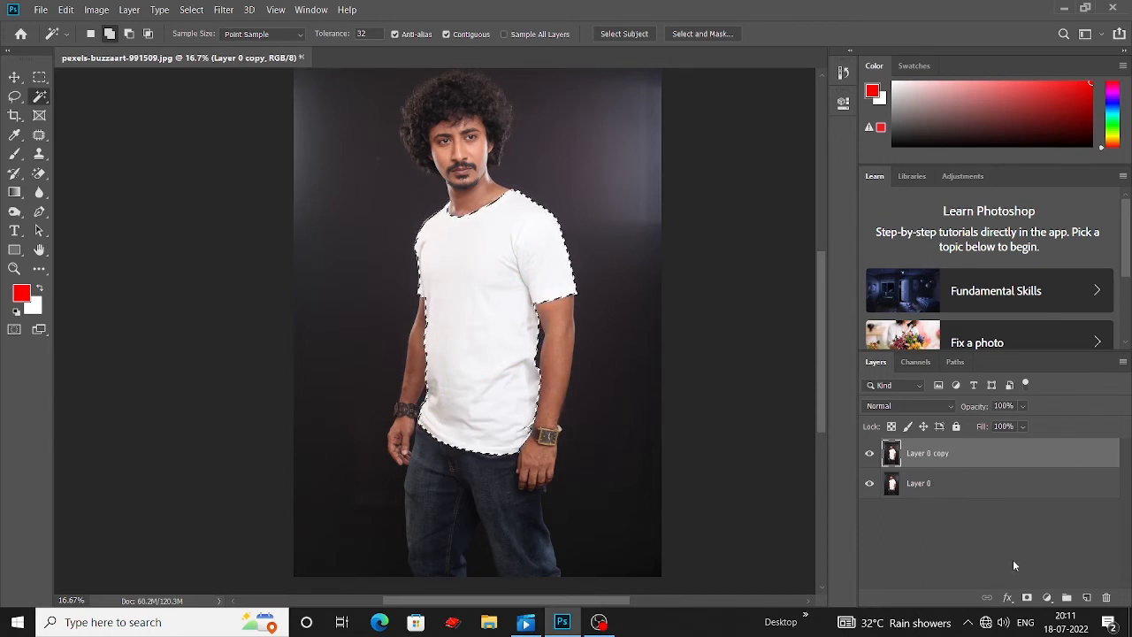
Try shifting the white T-shirt's hue with a Hue/Saturation adjustment layer made from the selection, and remove that layer again.
click(1047, 598)
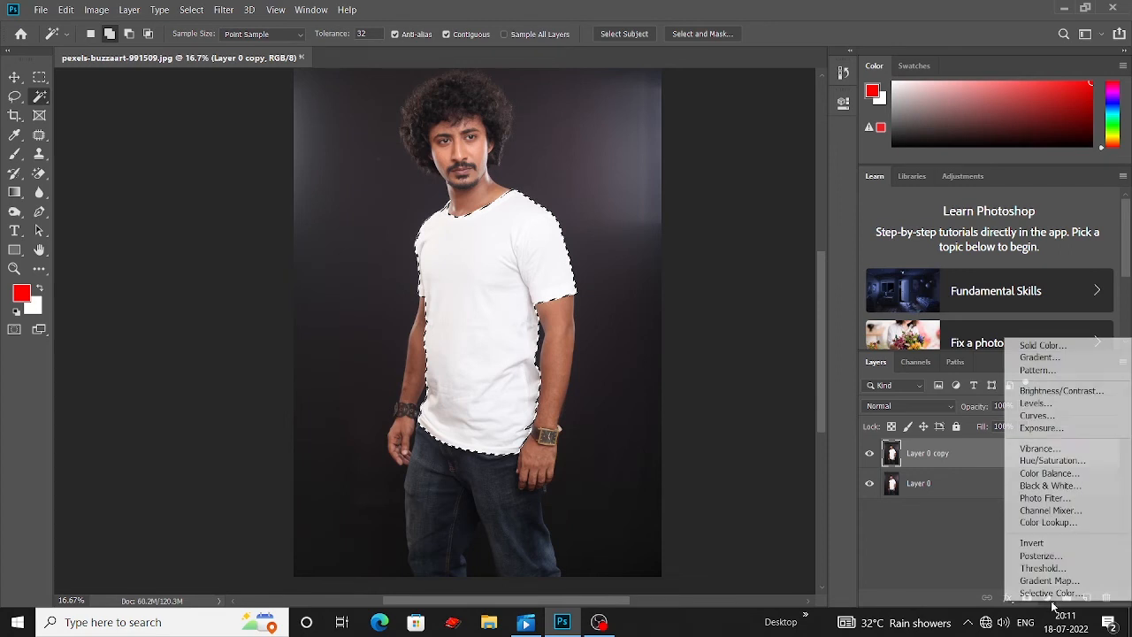
click(1040, 459)
mouse_move(717, 201)
mouse_down()
mouse_move(654, 201)
mouse_move(709, 202)
mouse_up()
click(801, 98)
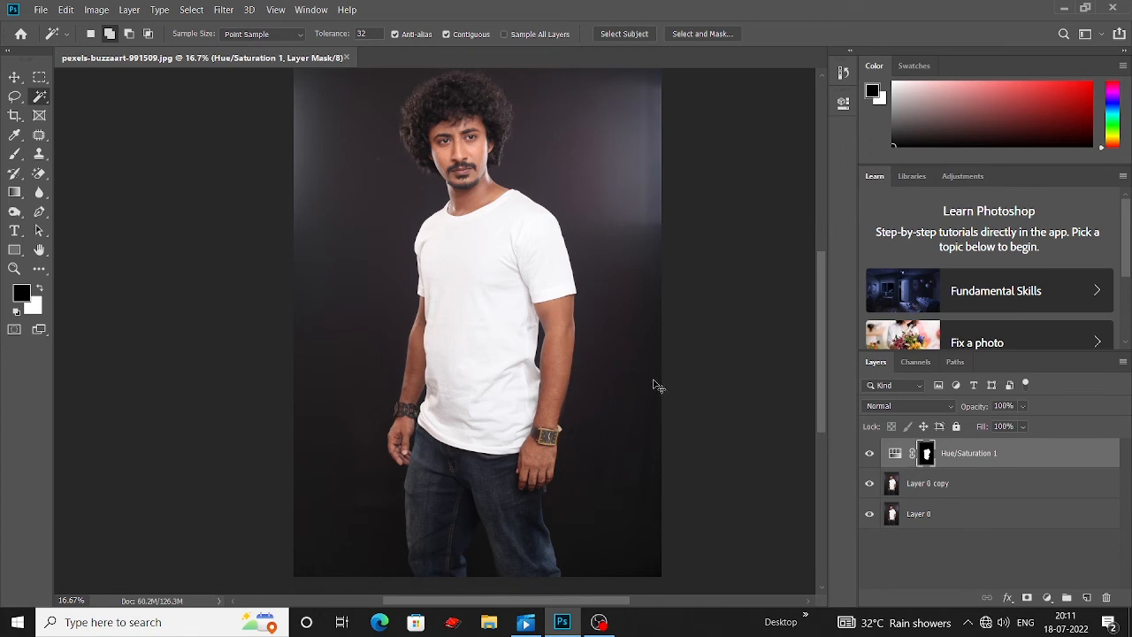
key(Delete)
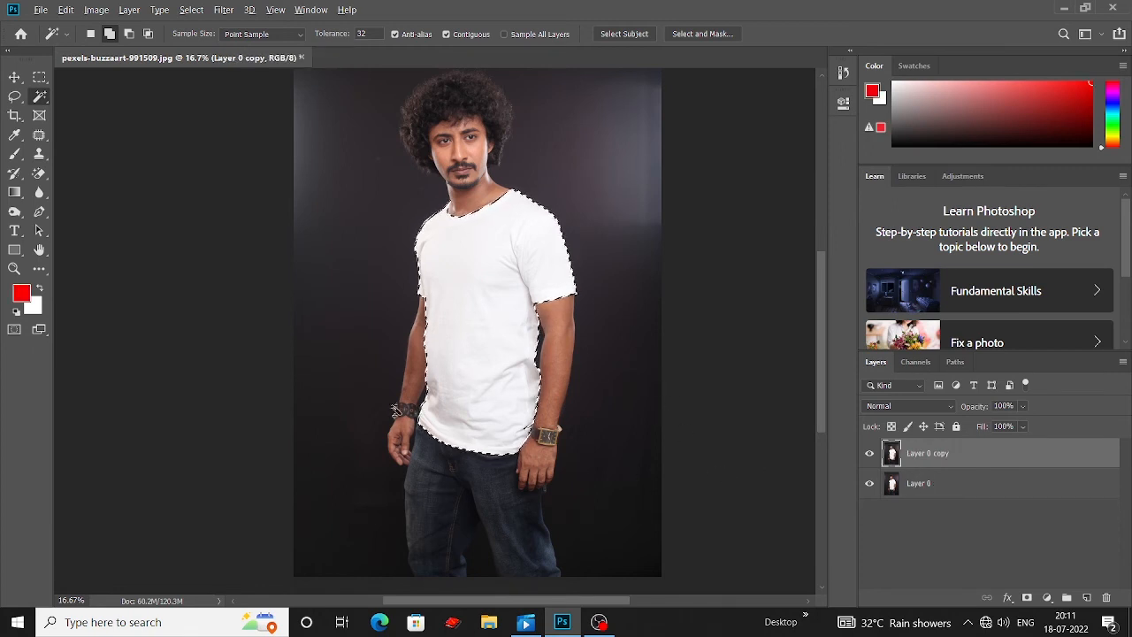
Set Layer 0 copy to the Multiply blend mode and fill the T-shirt selection on it with the red foreground colour.
click(874, 408)
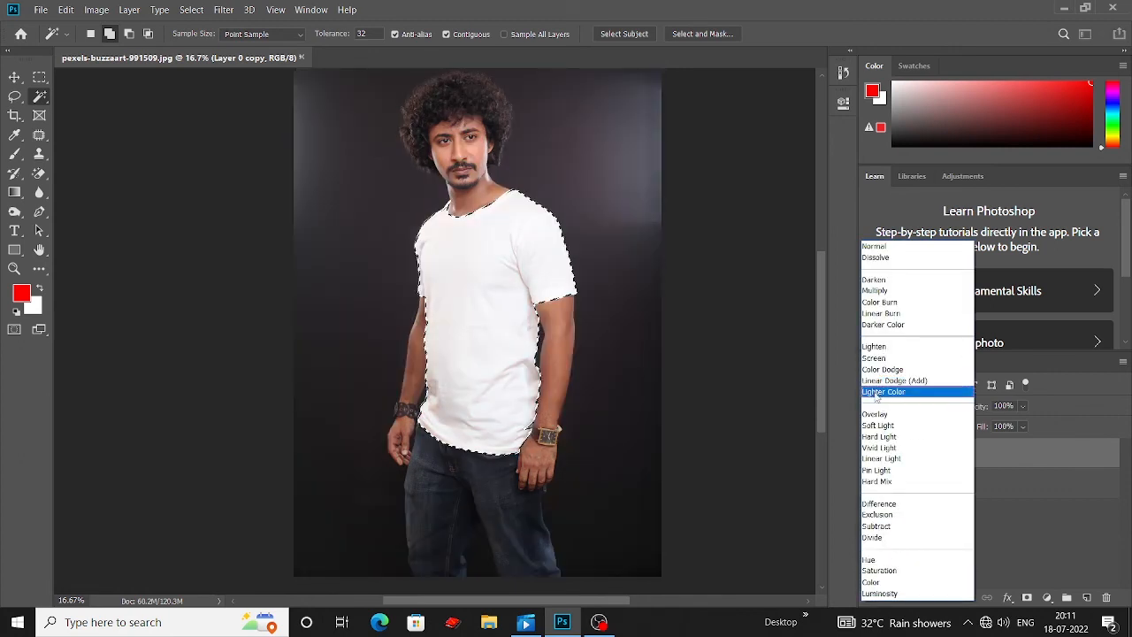
click(875, 292)
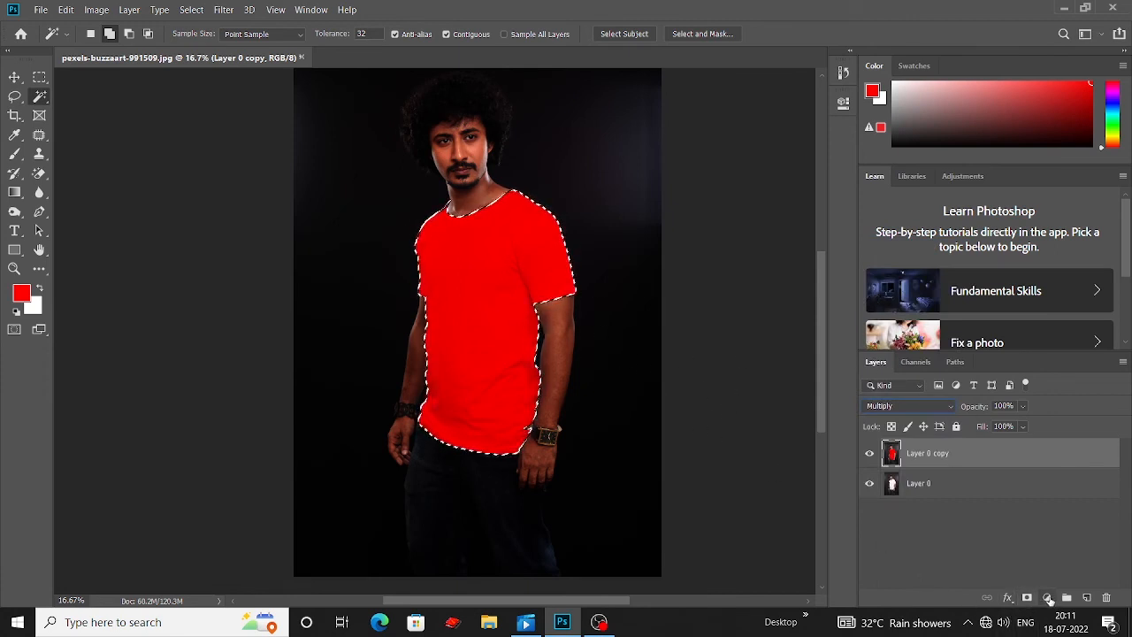
Add a Hue/Saturation adjustment layer from the T-shirt selection above Layer 0 copy and try different hues on the red T-shirt.
click(1048, 600)
click(1023, 458)
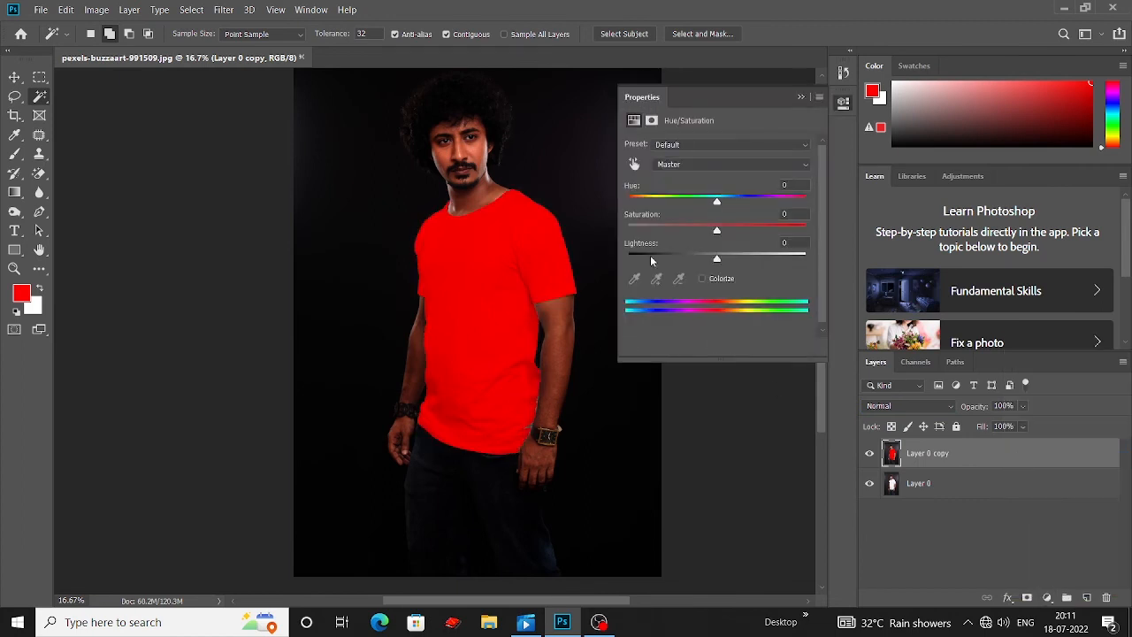
drag(716, 202, 717, 227)
click(801, 96)
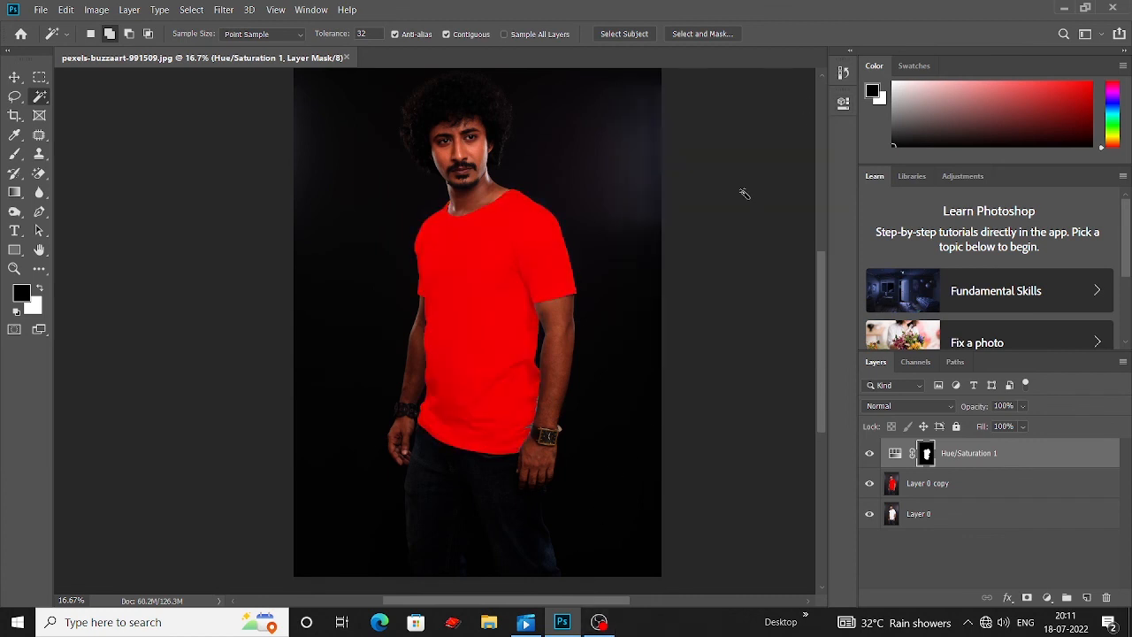